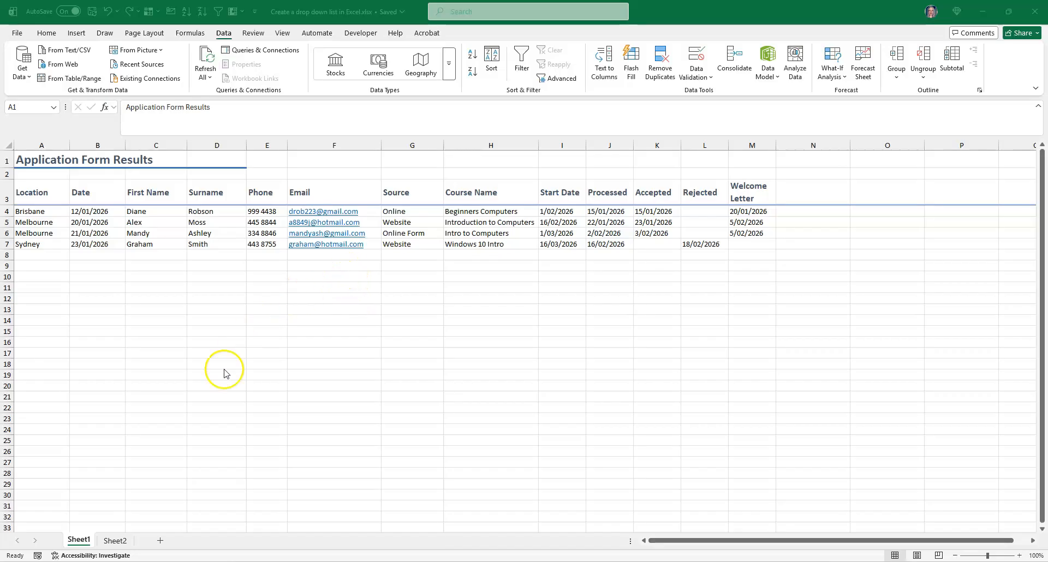
Sort the Location list in A2:A9 on Sheet2 from A to Z, continuing with the current selection only.
click(115, 541)
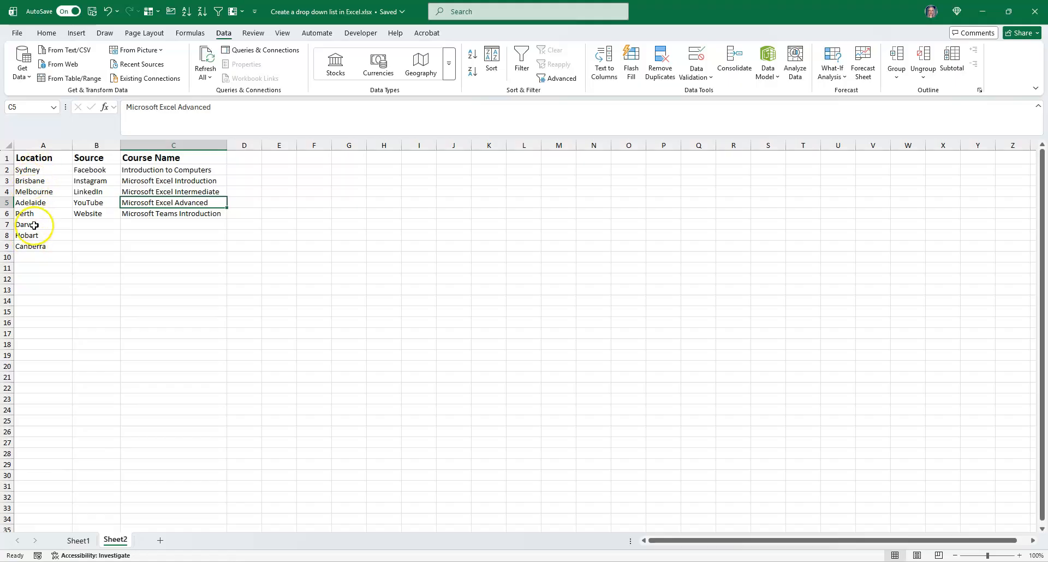
click(45, 170)
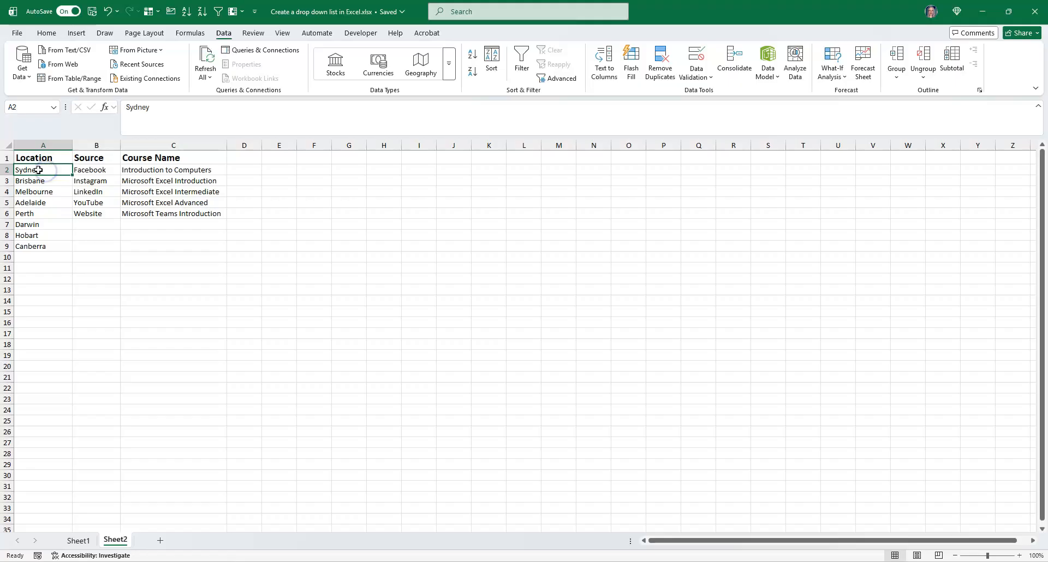
drag(42, 171, 144, 170)
drag(44, 170, 49, 246)
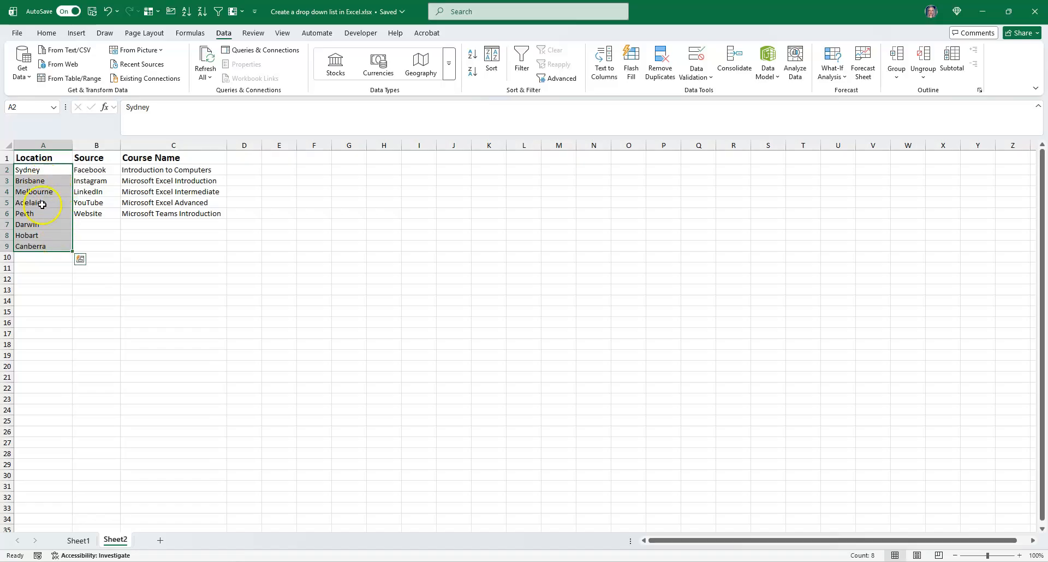
click(473, 58)
drag(764, 220, 494, 195)
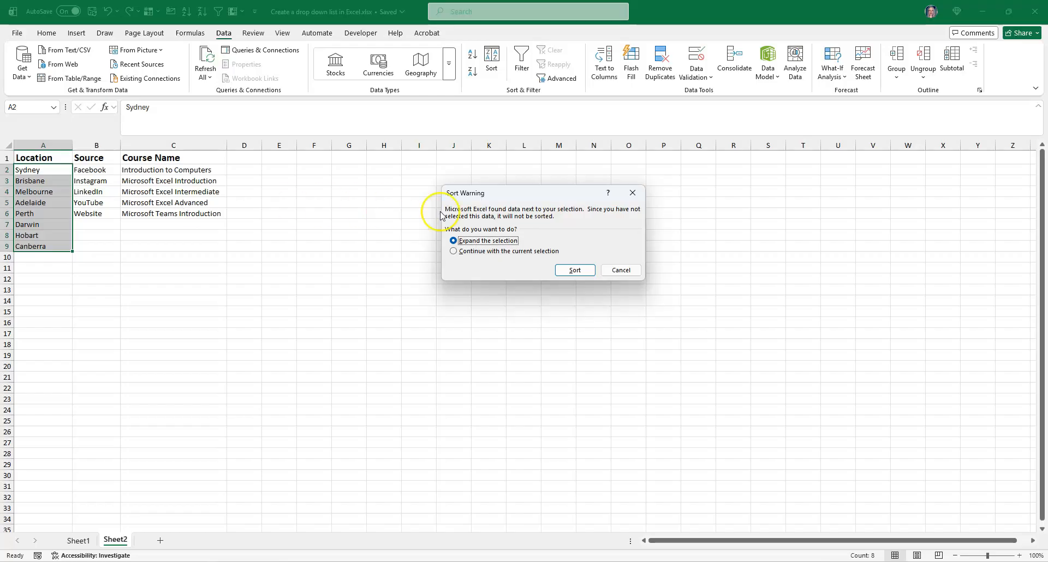
click(486, 252)
click(573, 271)
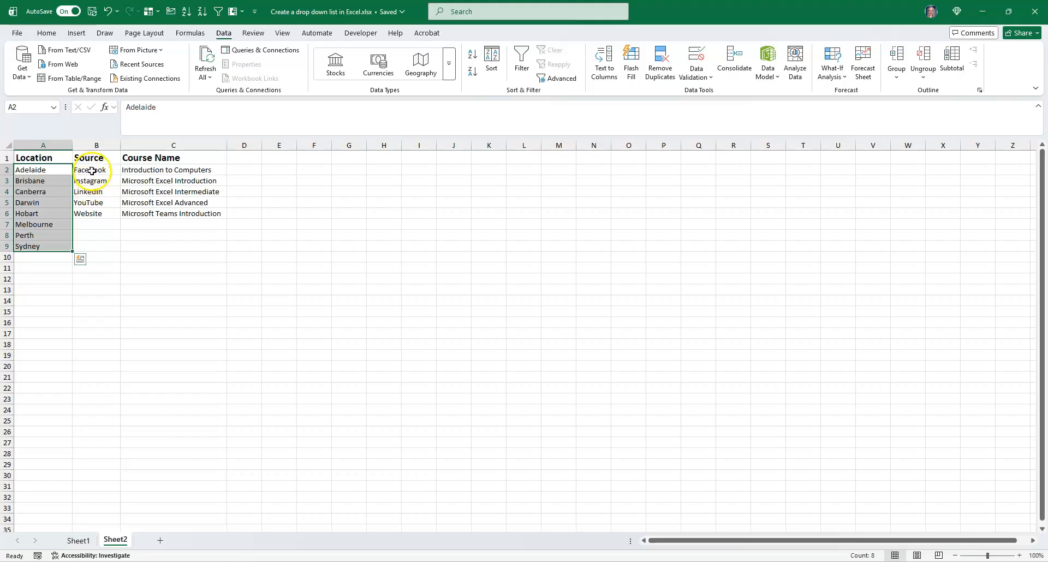
Sort the Source list in B2:B6 from A to Z, continuing with the current selection only.
drag(92, 171, 89, 214)
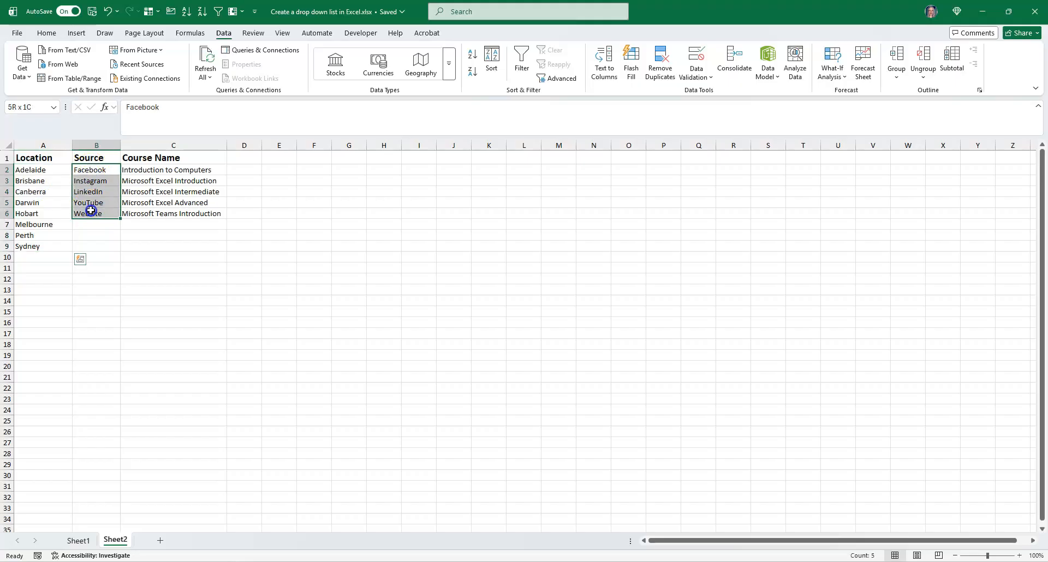
click(470, 55)
click(525, 253)
click(575, 272)
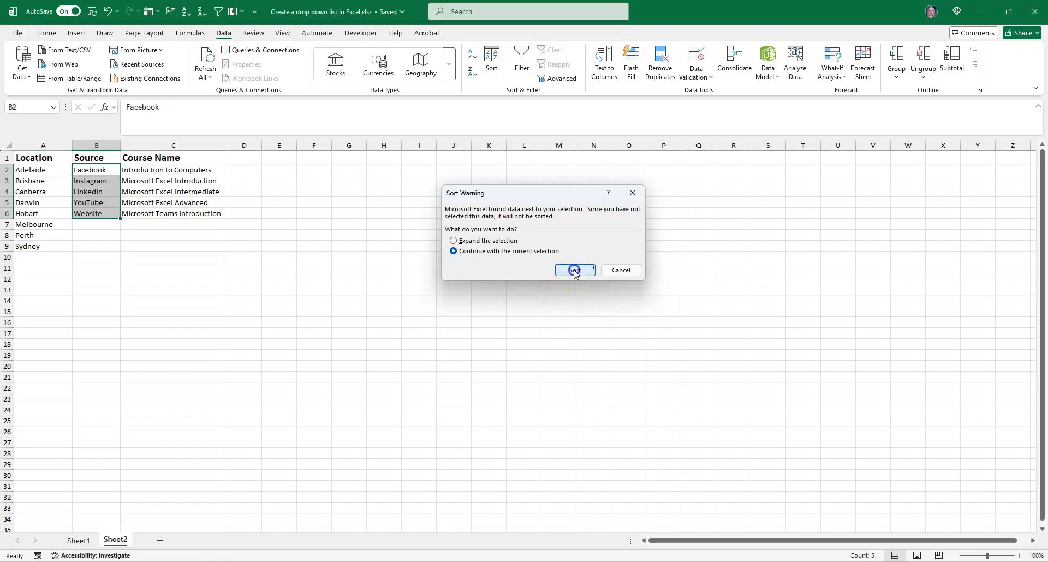
Sort the Course Name list in C2:C6 from A to Z, continuing with the current selection only.
drag(171, 170, 172, 214)
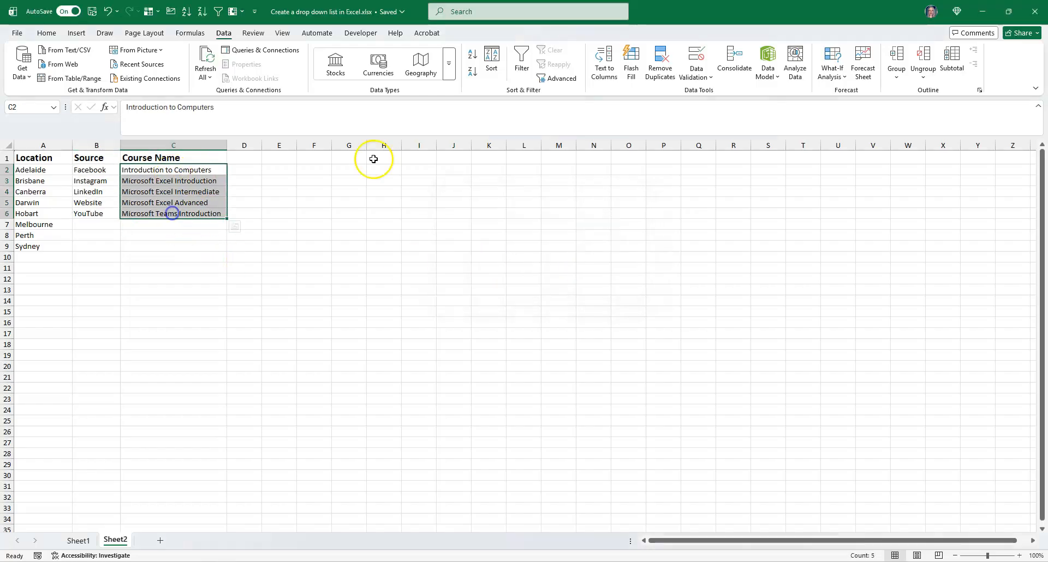
click(473, 54)
click(538, 252)
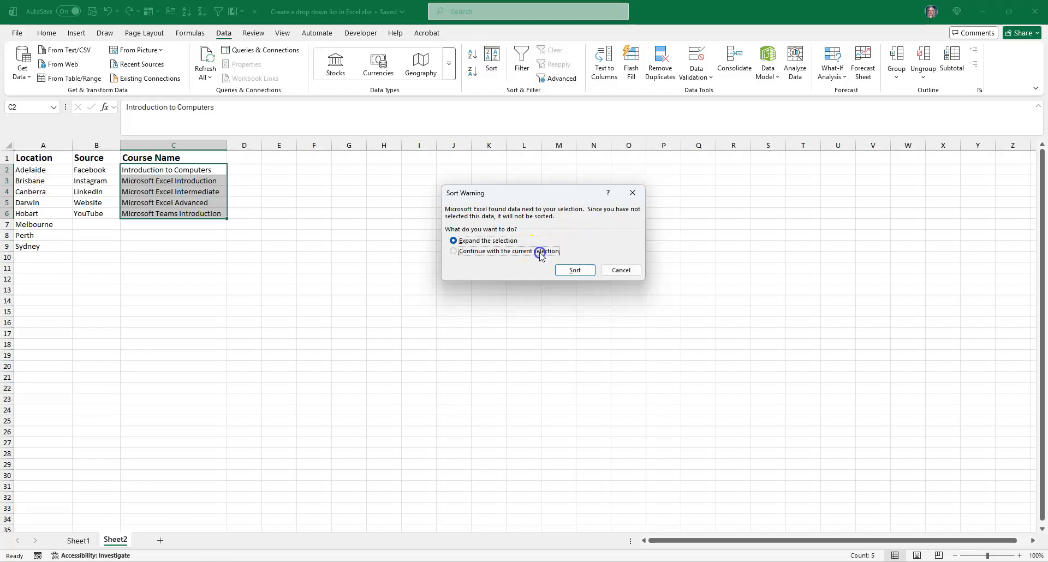
click(574, 270)
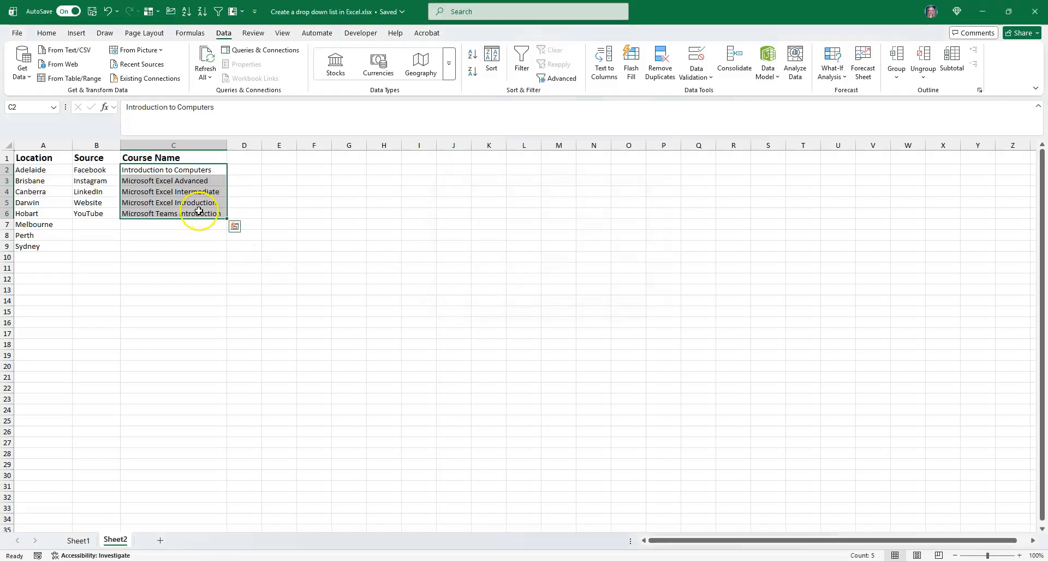
click(143, 193)
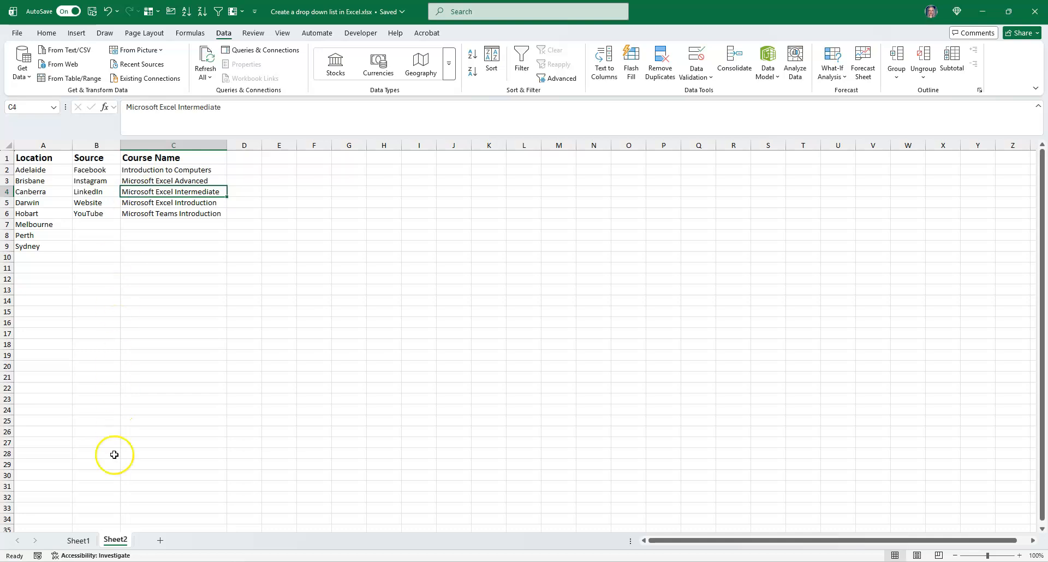
Start data validation for the whole Location column (A) on Sheet1 and allow only List values.
click(79, 542)
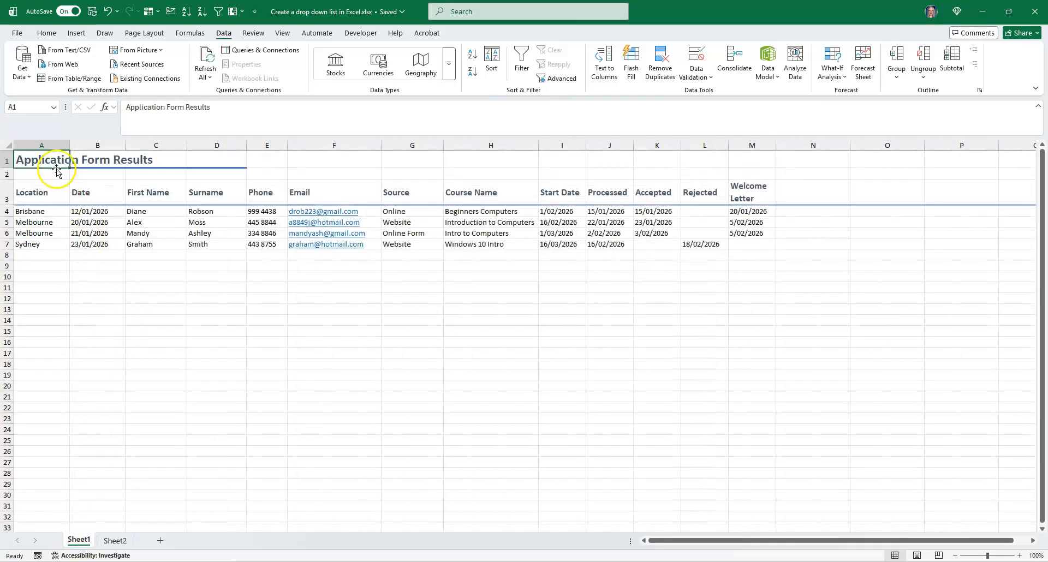
click(43, 145)
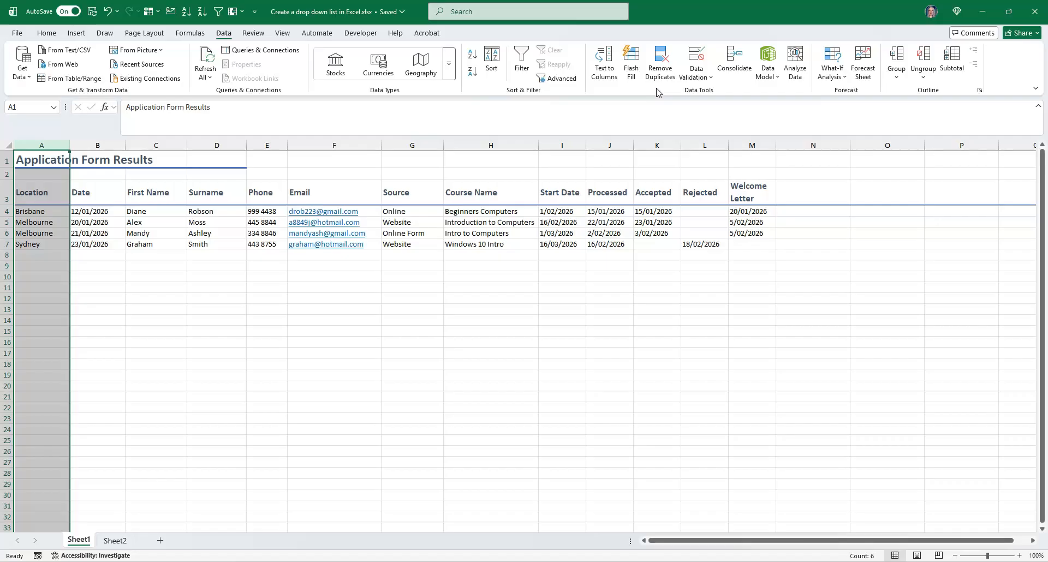
click(693, 57)
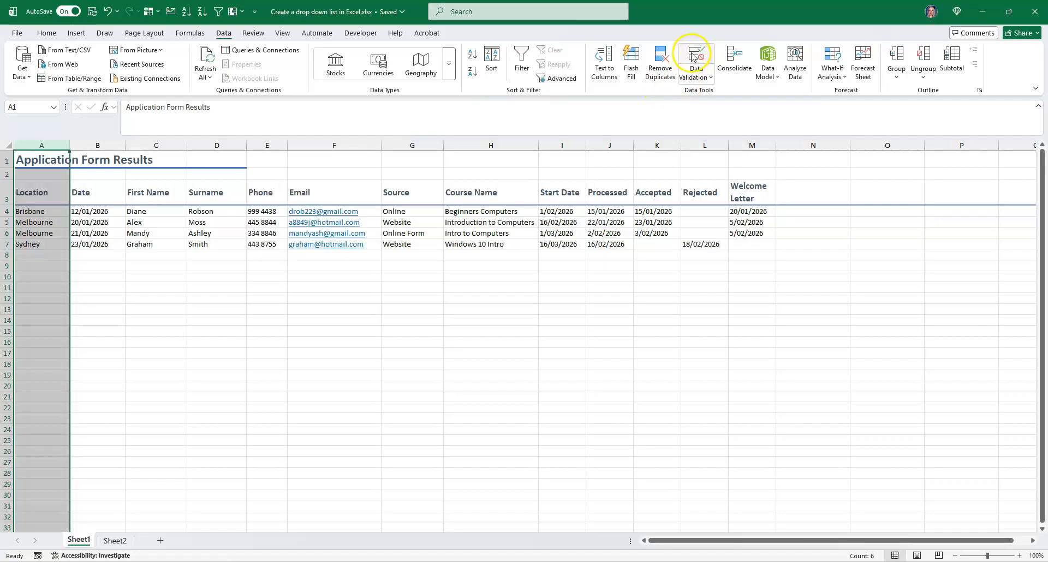
click(696, 77)
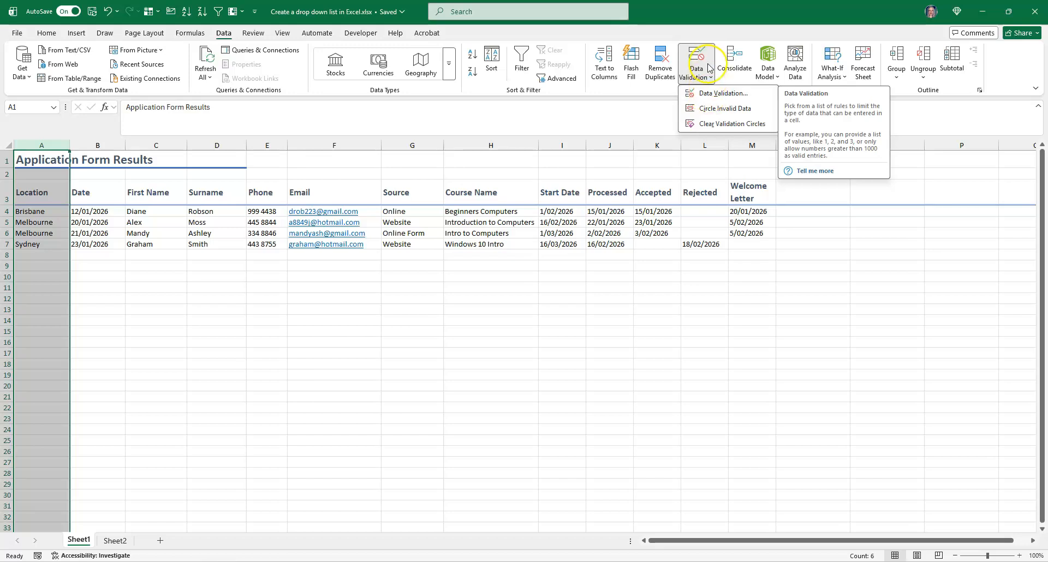
click(726, 94)
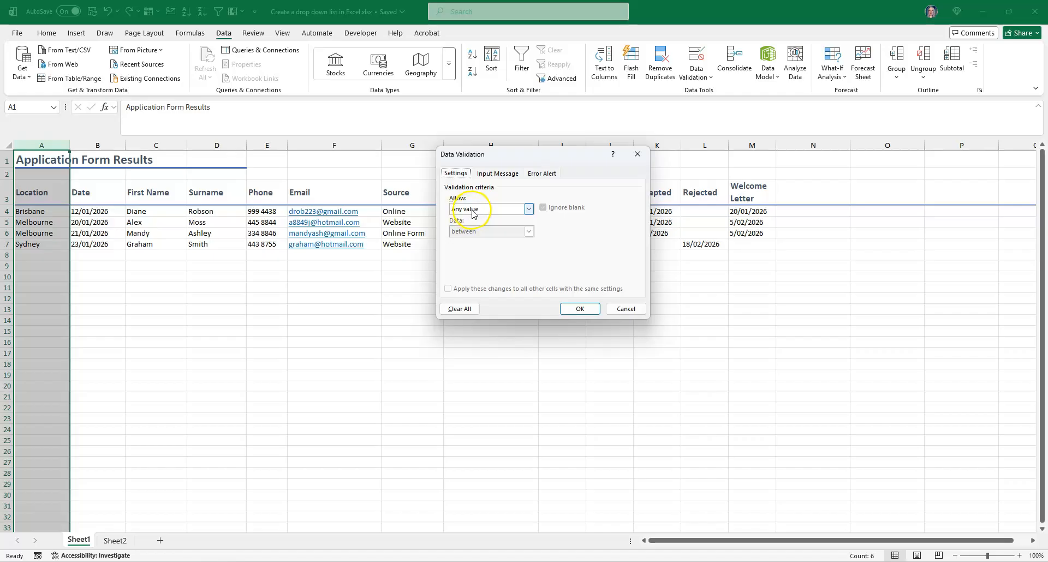
click(529, 210)
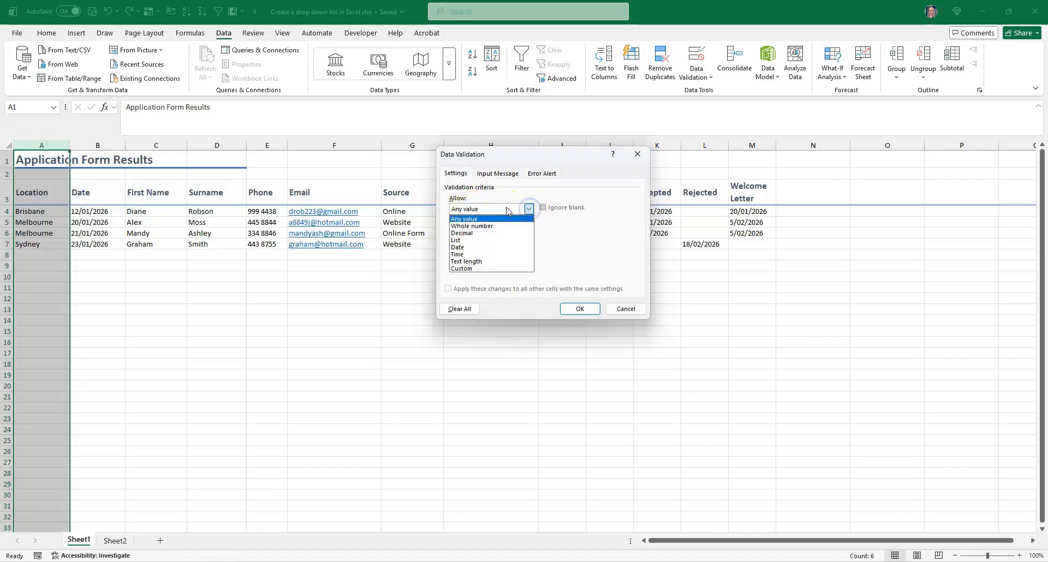
click(458, 242)
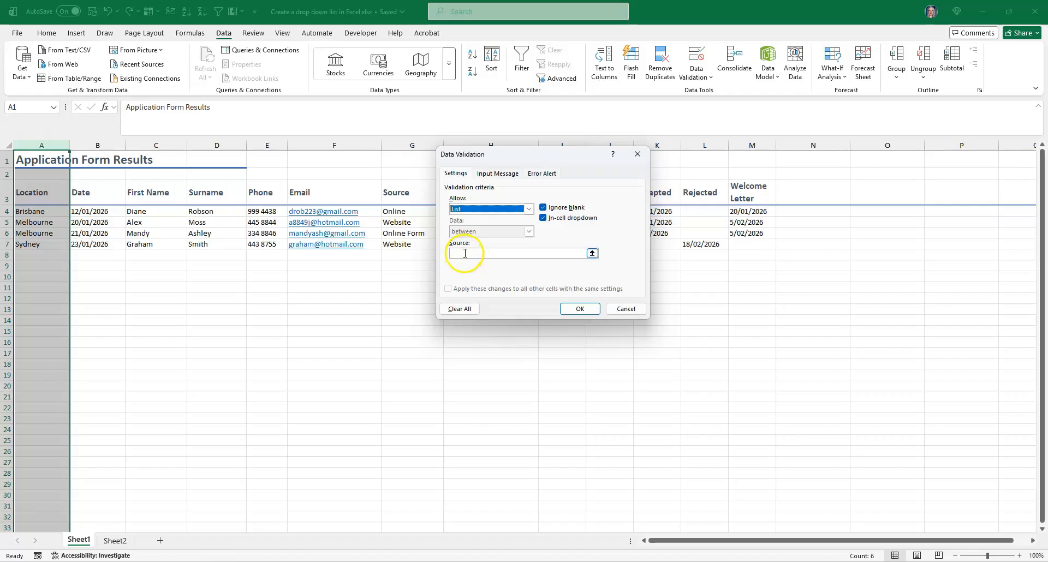
Set the validation list's source to the locations in Sheet2, =Sheet2!$A$2:$A$9.
click(465, 253)
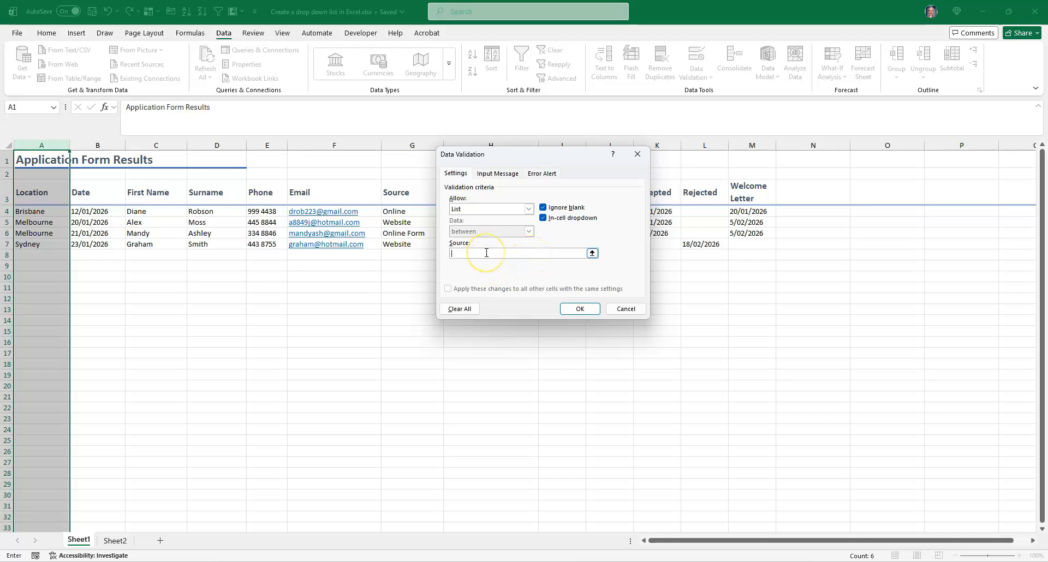
click(115, 542)
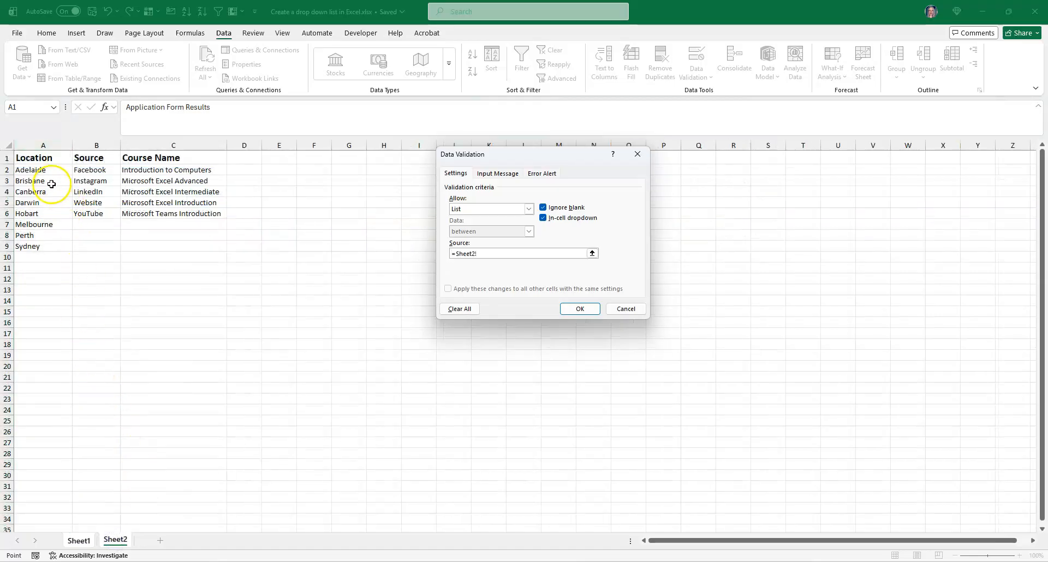
drag(38, 170, 51, 245)
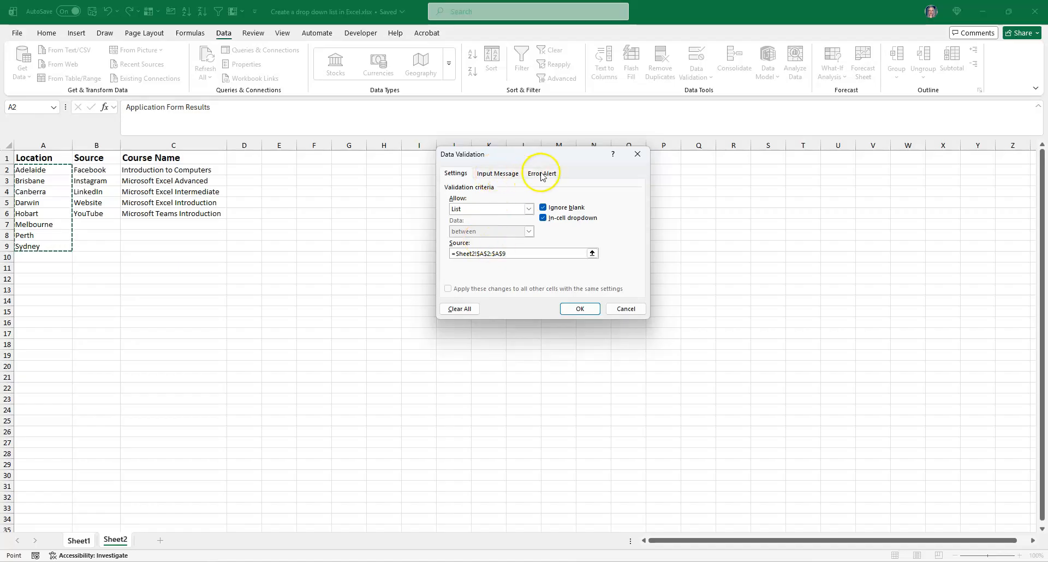
Review the validation's input message and error alert options, then apply the list validation to the Location column.
click(505, 175)
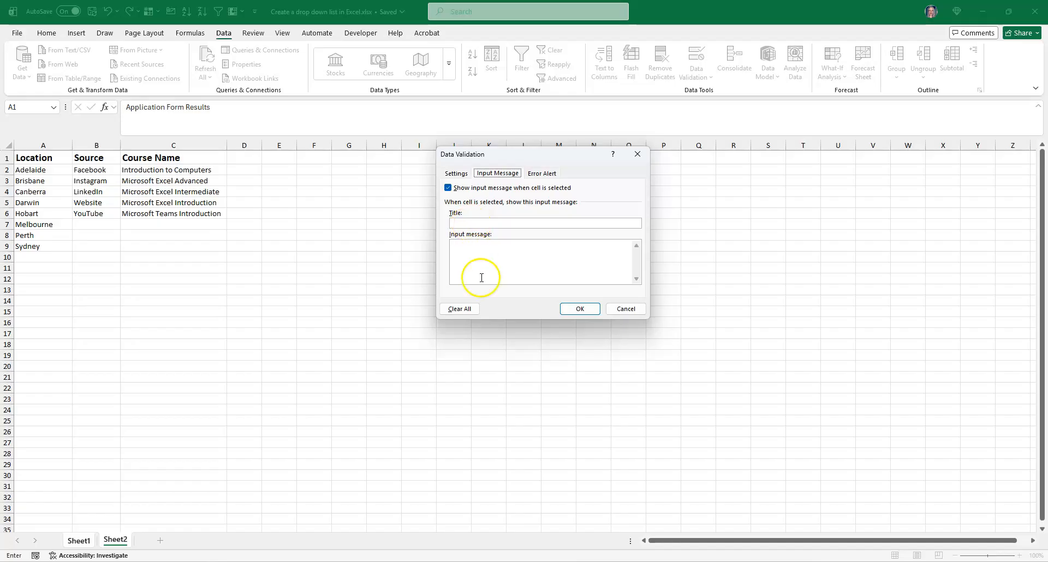
click(543, 174)
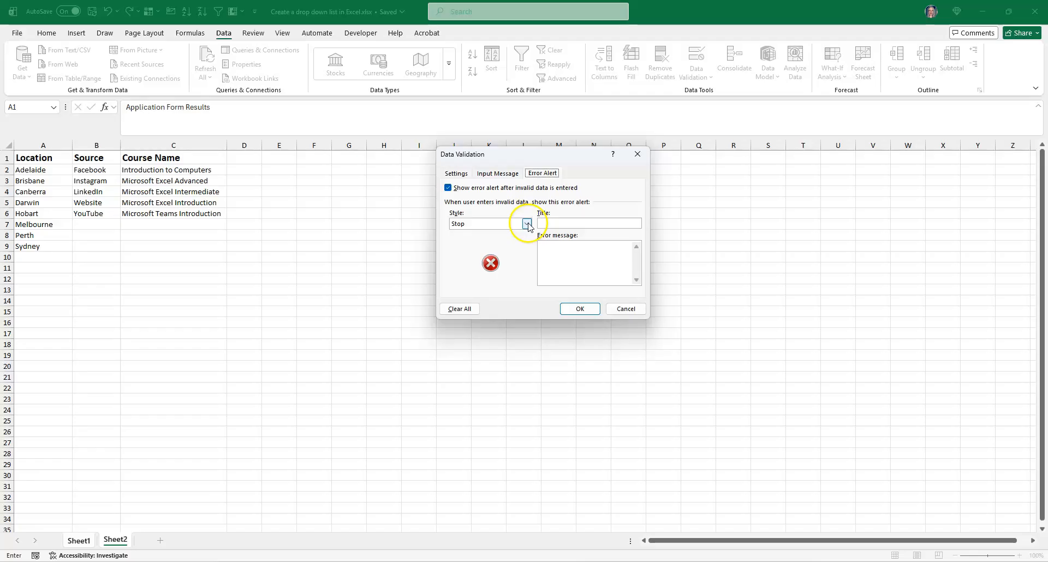
click(554, 258)
click(456, 173)
click(464, 258)
click(479, 253)
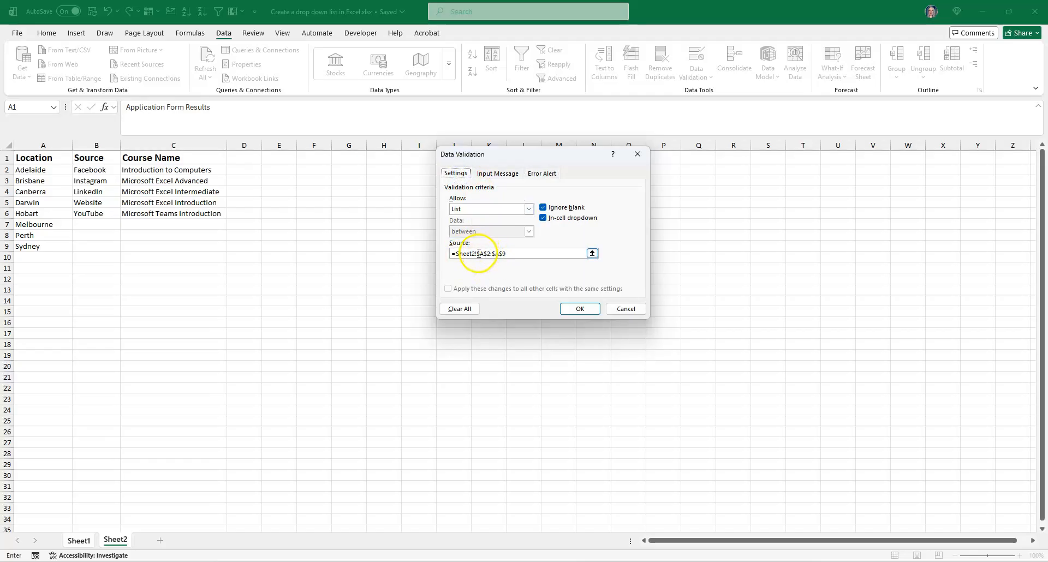
click(581, 309)
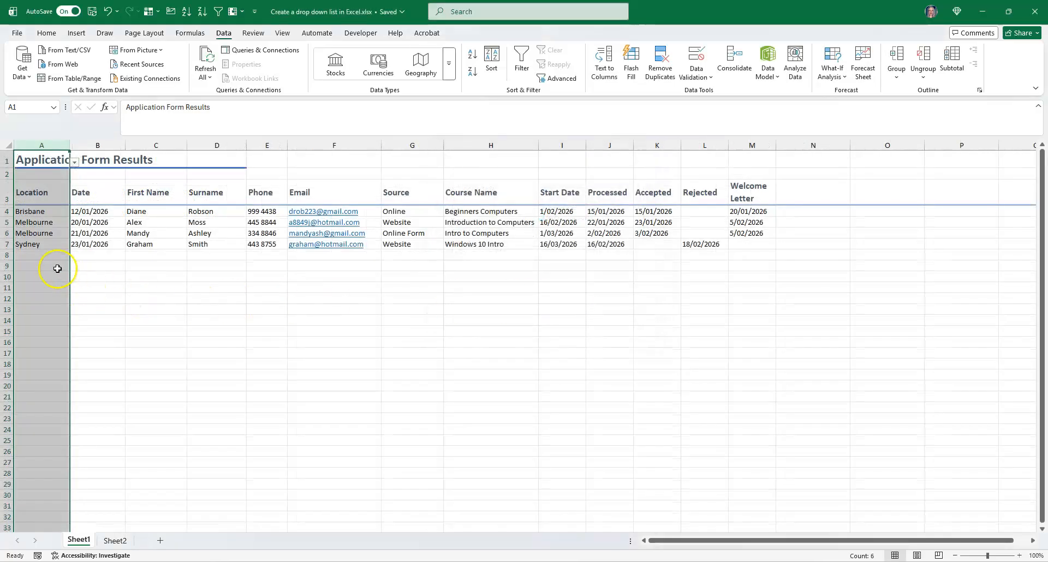
Examine the drop-down options in cell A8 and enter Sydney by filtering the list with "Sy".
click(49, 256)
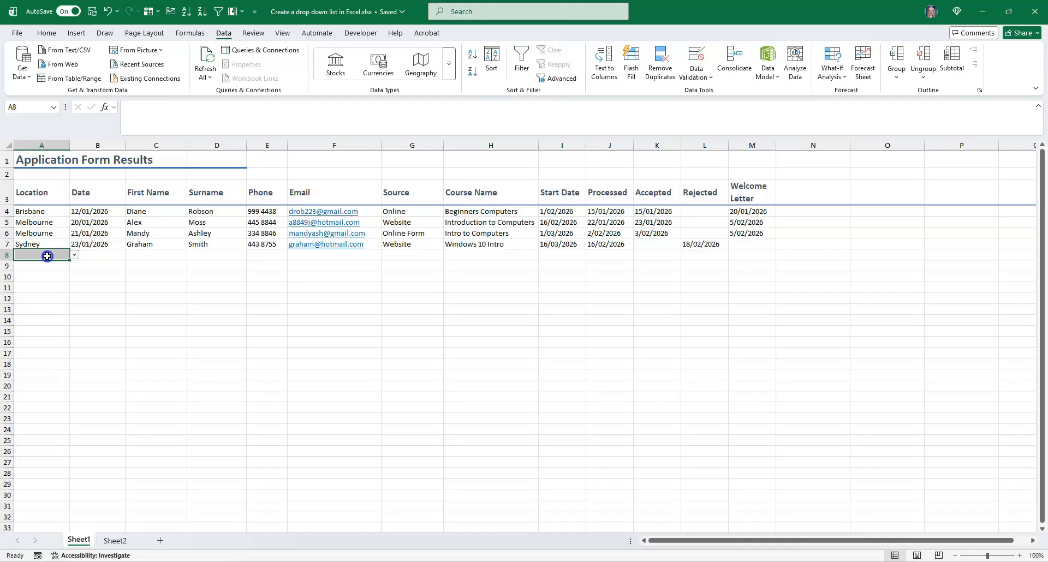
click(74, 256)
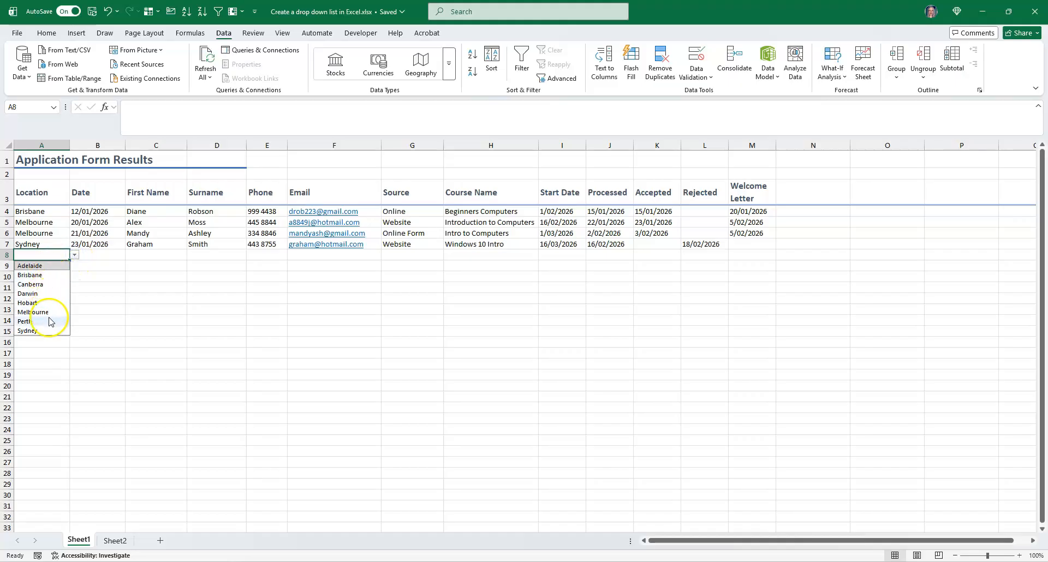
click(43, 257)
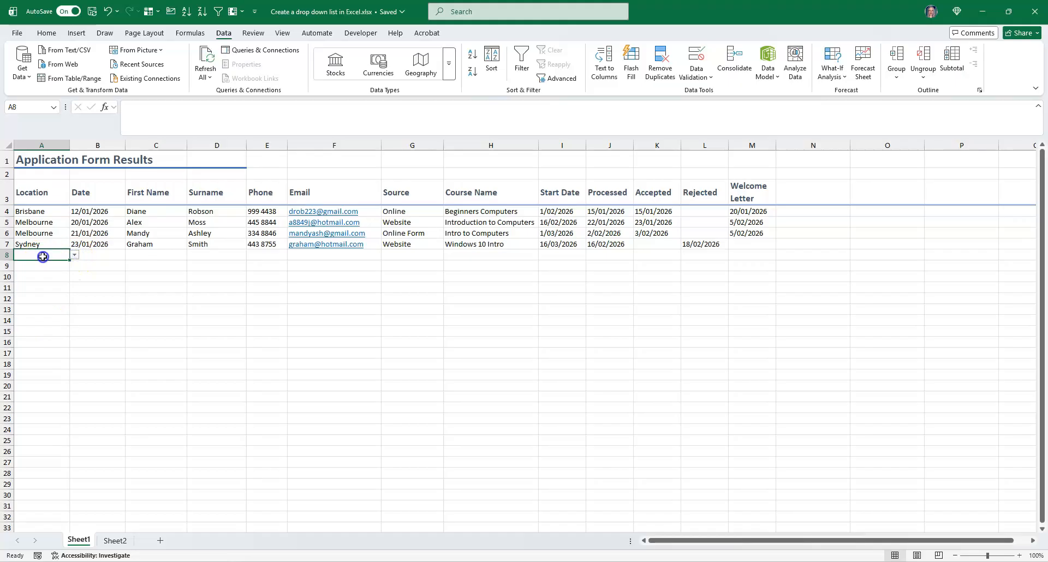
click(74, 255)
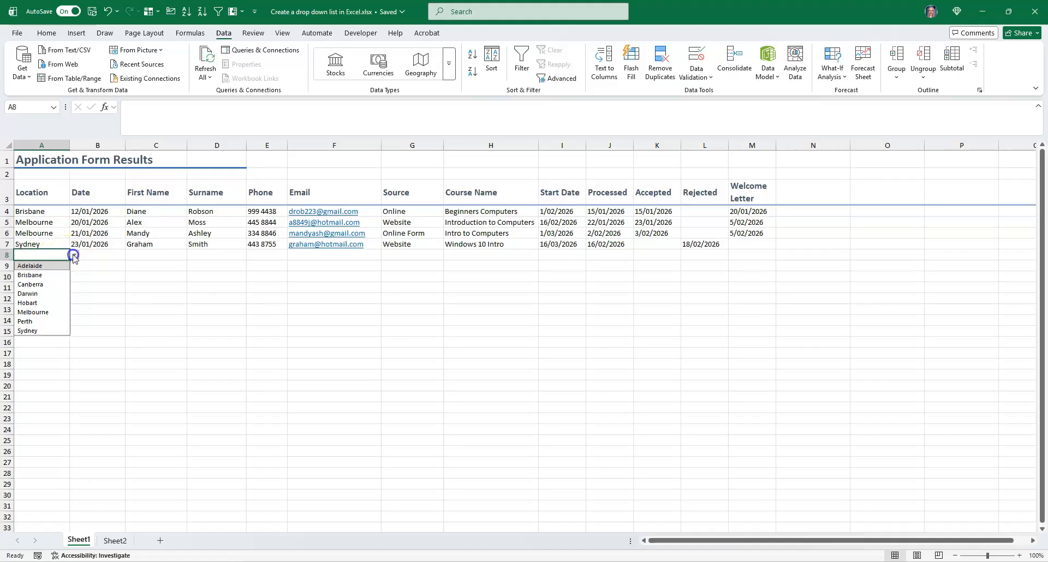
click(52, 254)
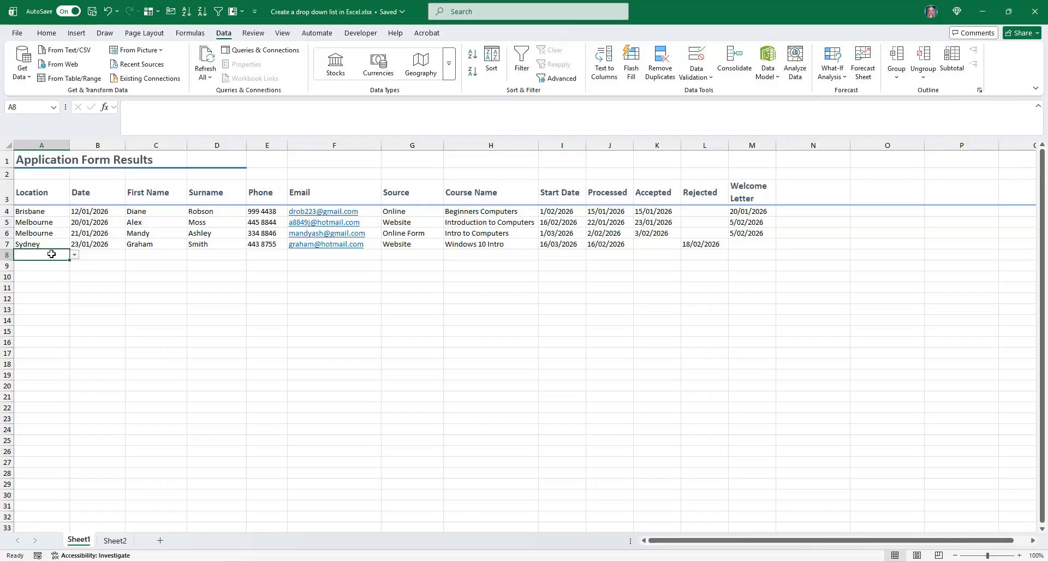
text(Sy)
click(36, 266)
key(Tab)
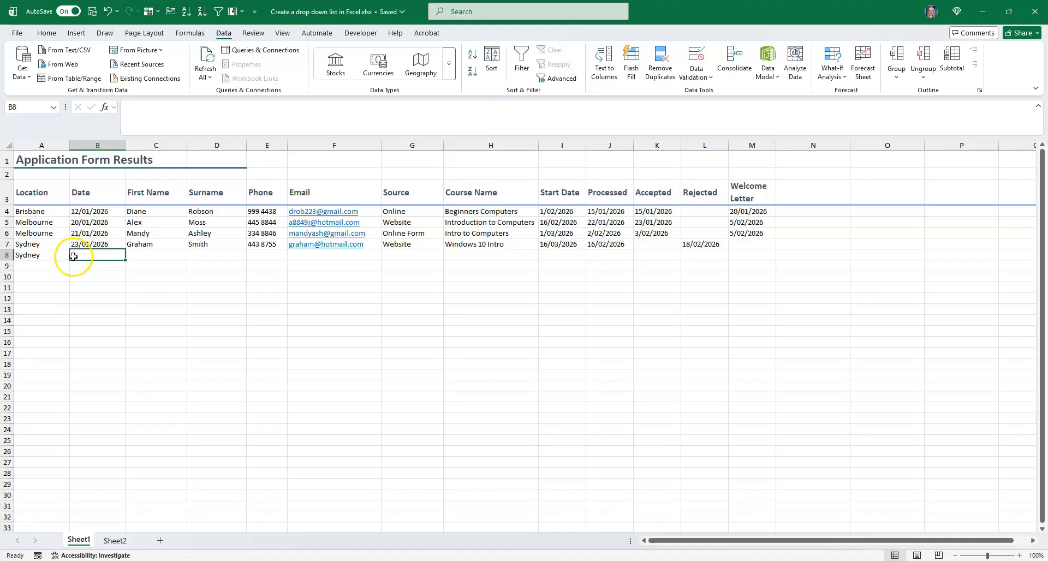
Check several other cells down the Location column for the drop-down list.
click(39, 238)
click(41, 274)
click(43, 317)
click(45, 342)
click(44, 311)
click(44, 284)
click(43, 275)
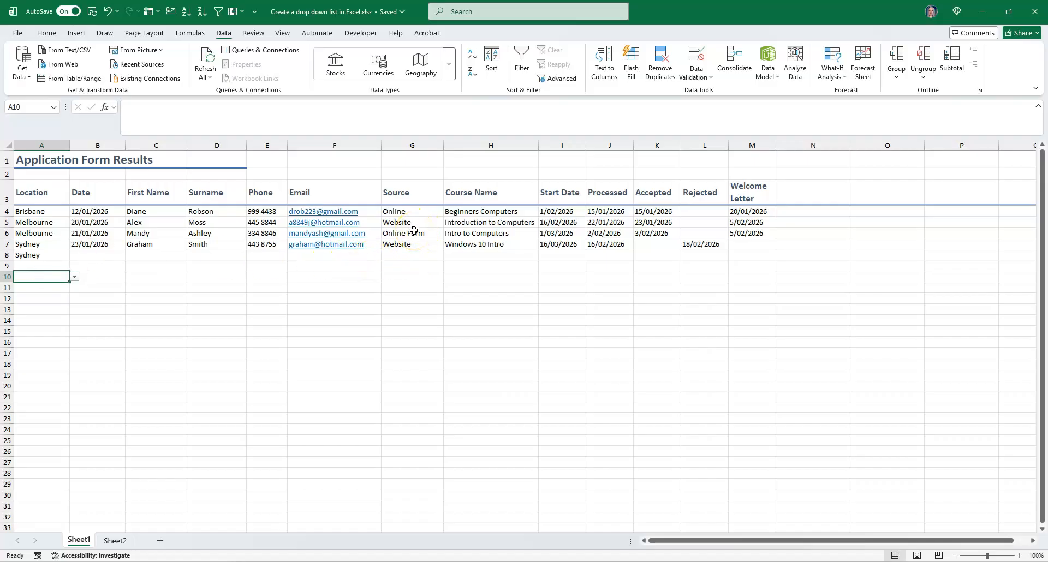
Apply a list validation to the whole Source column (G), using the sources in =Sheet2!$B$2:$B$6.
click(413, 144)
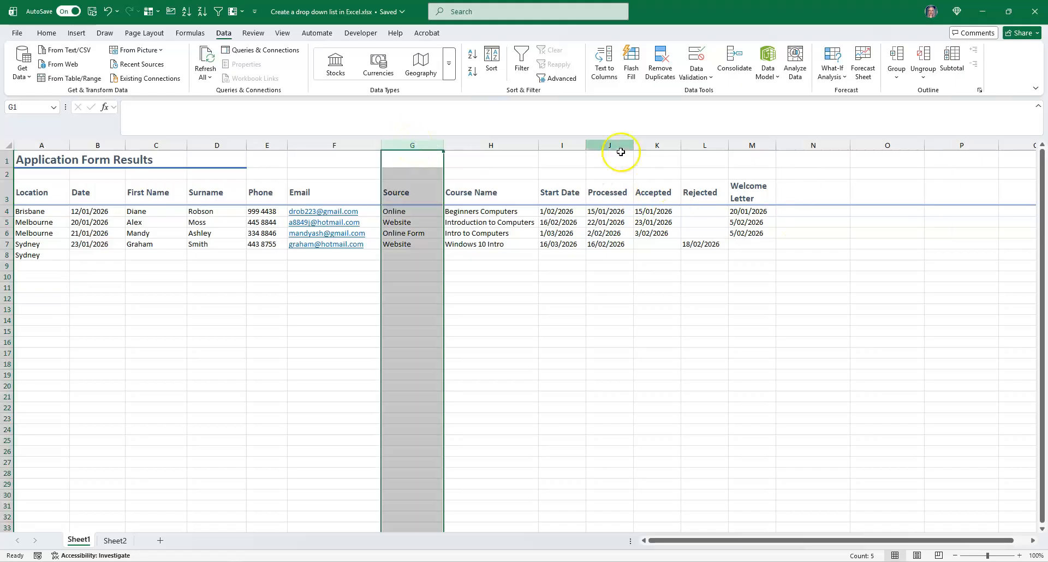
click(695, 54)
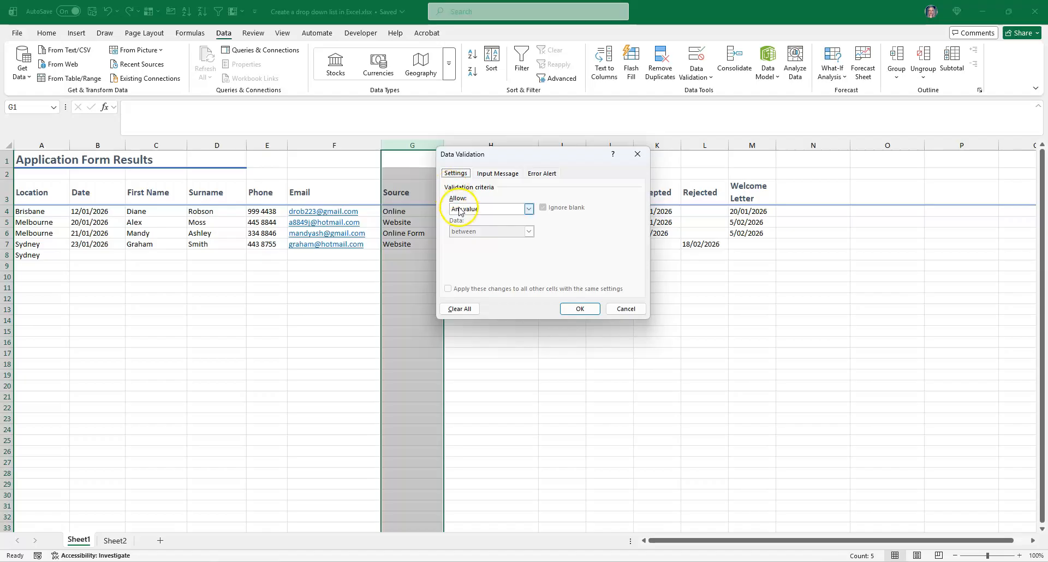
click(528, 210)
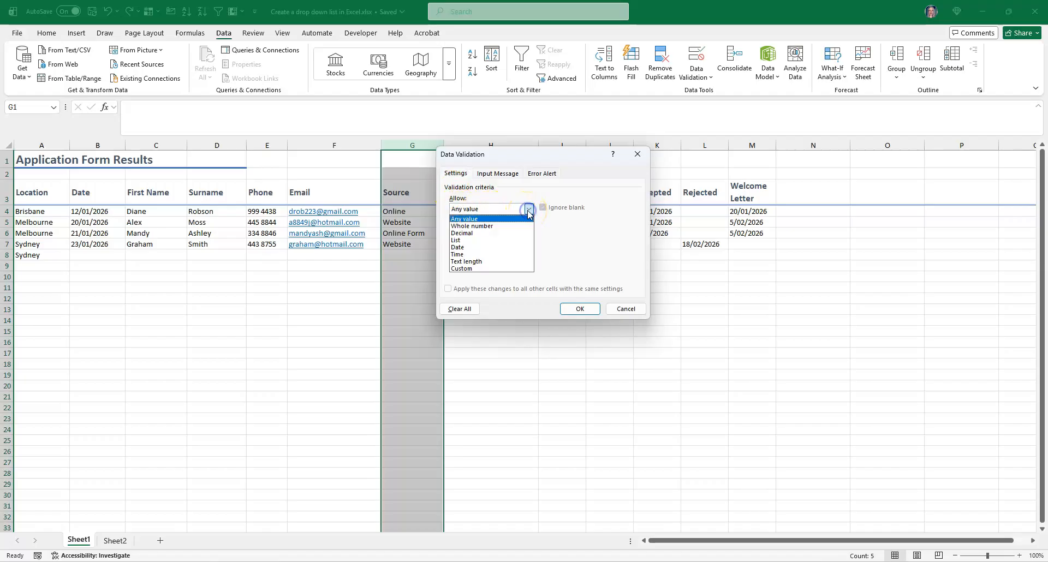
click(460, 242)
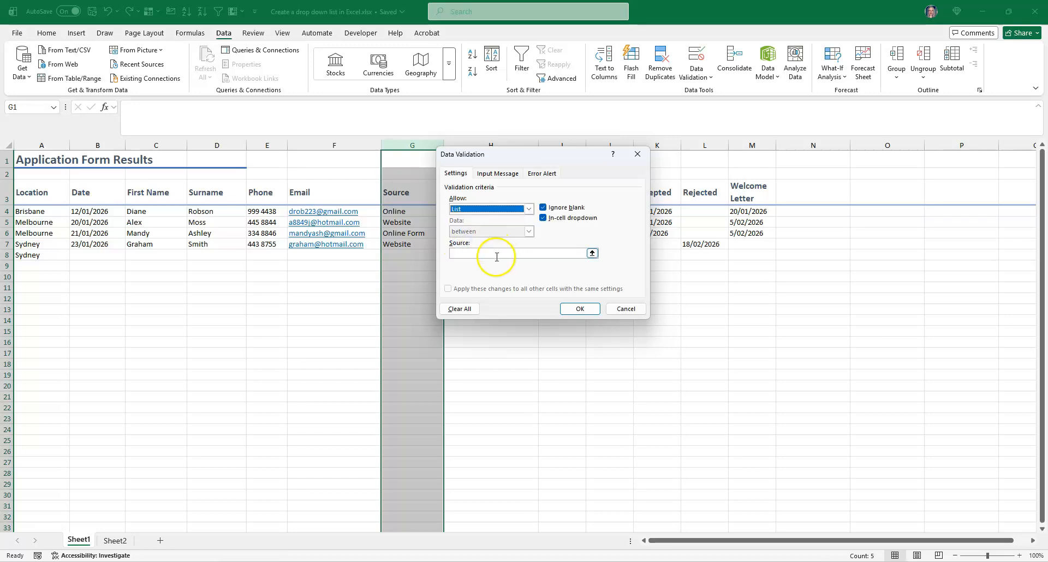
click(483, 254)
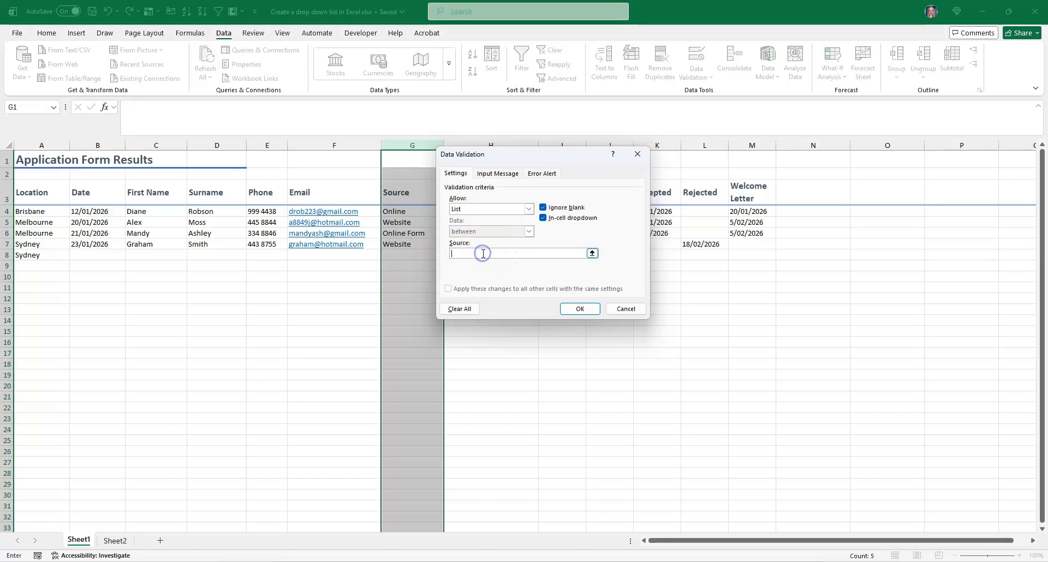
click(116, 542)
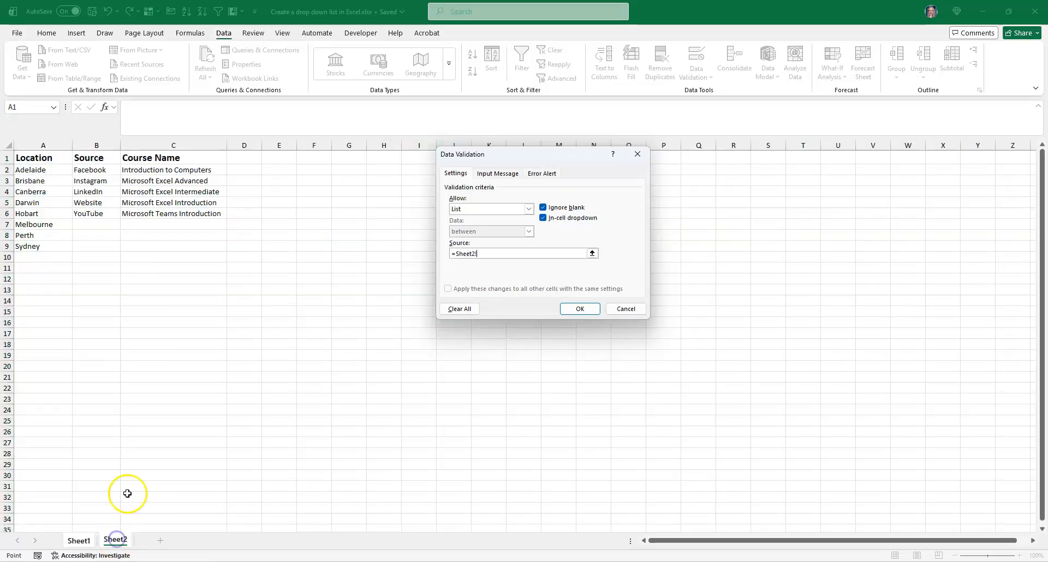
click(99, 170)
drag(99, 170, 96, 214)
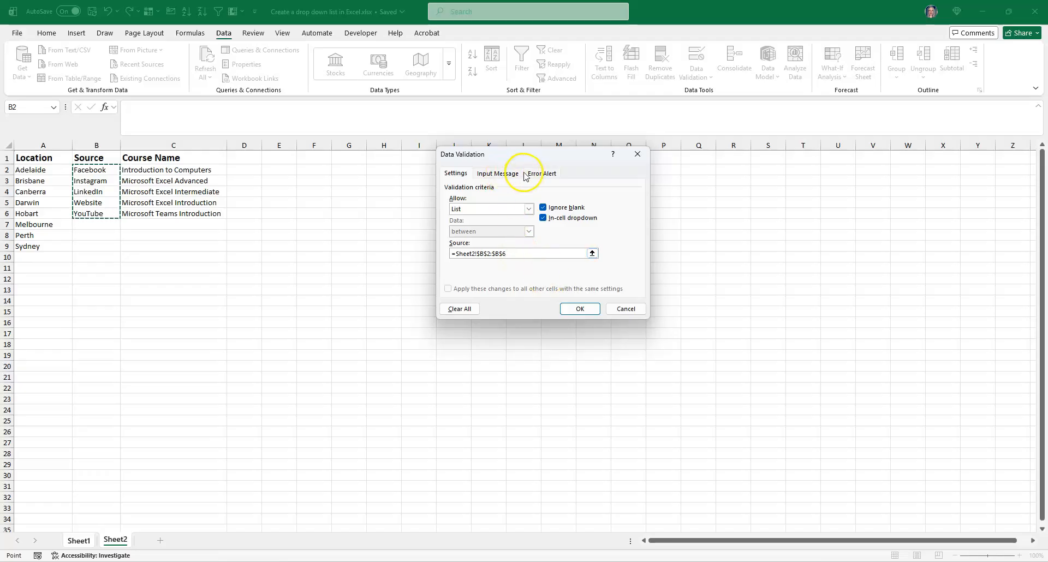
click(581, 309)
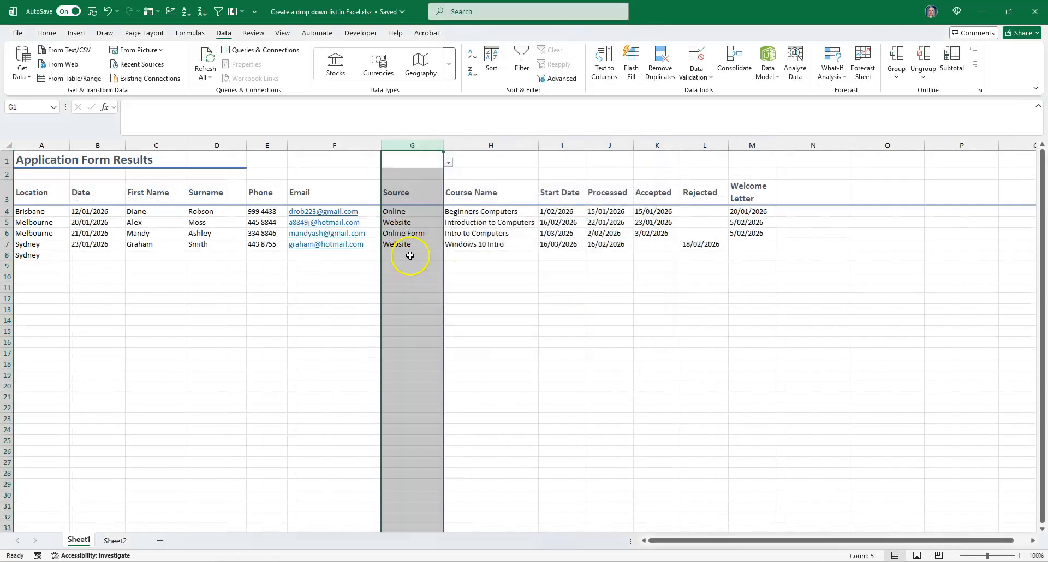
Examine the drop-down options in cell G8, then enter Website there by starting with "Web".
click(410, 255)
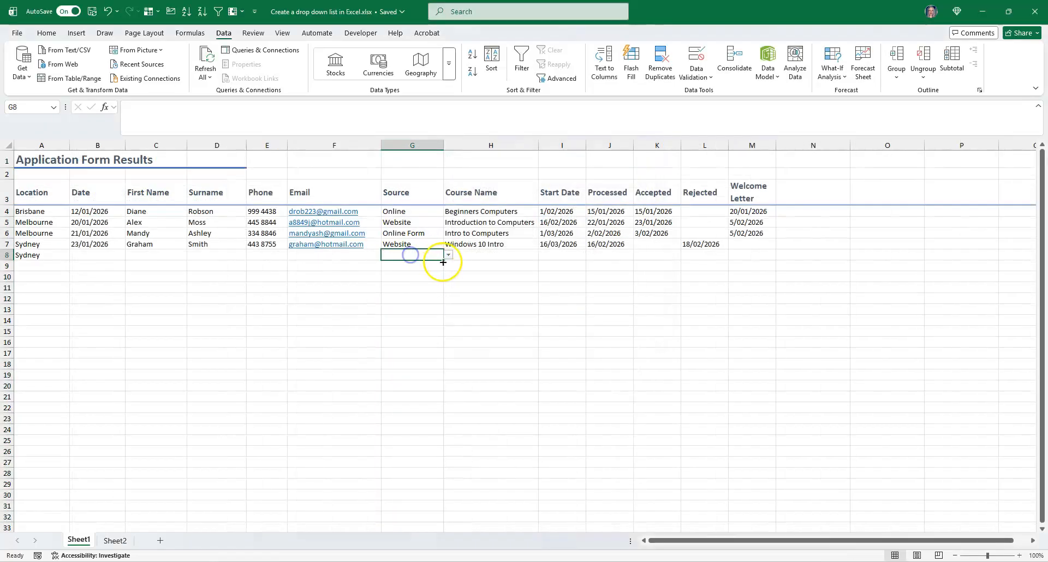
click(449, 255)
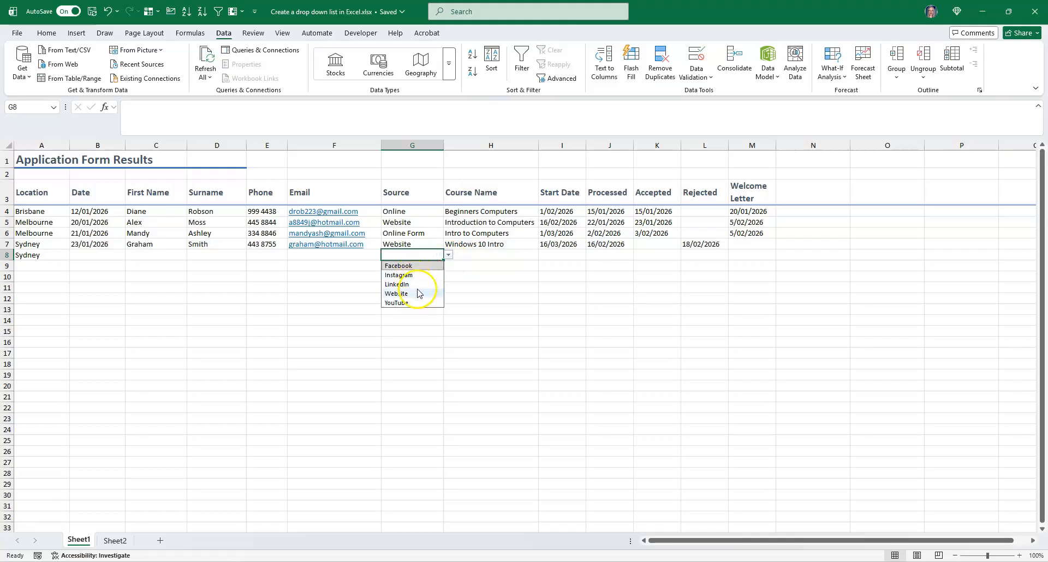
click(411, 250)
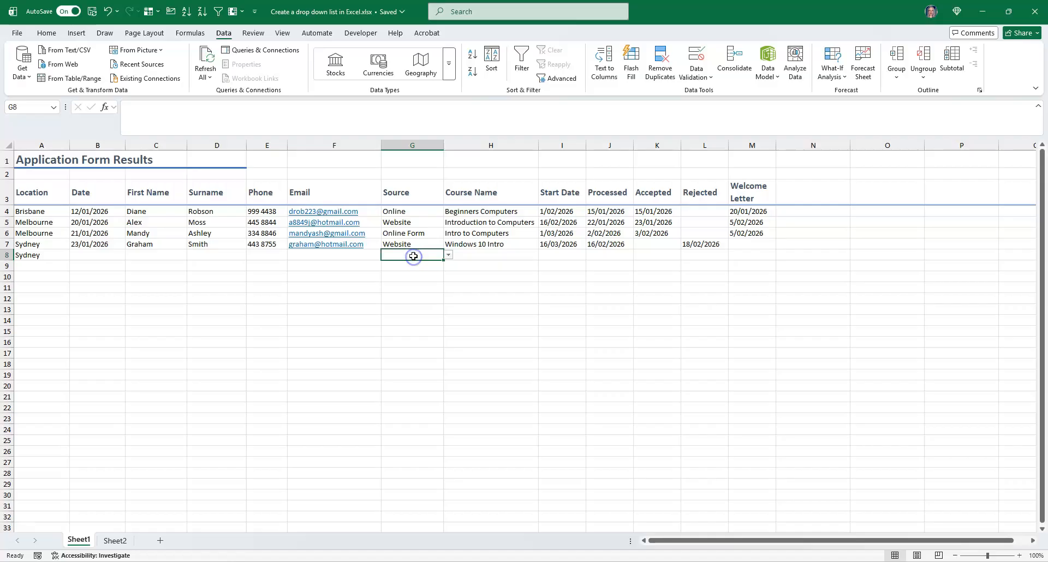
text(Web)
key(Tab)
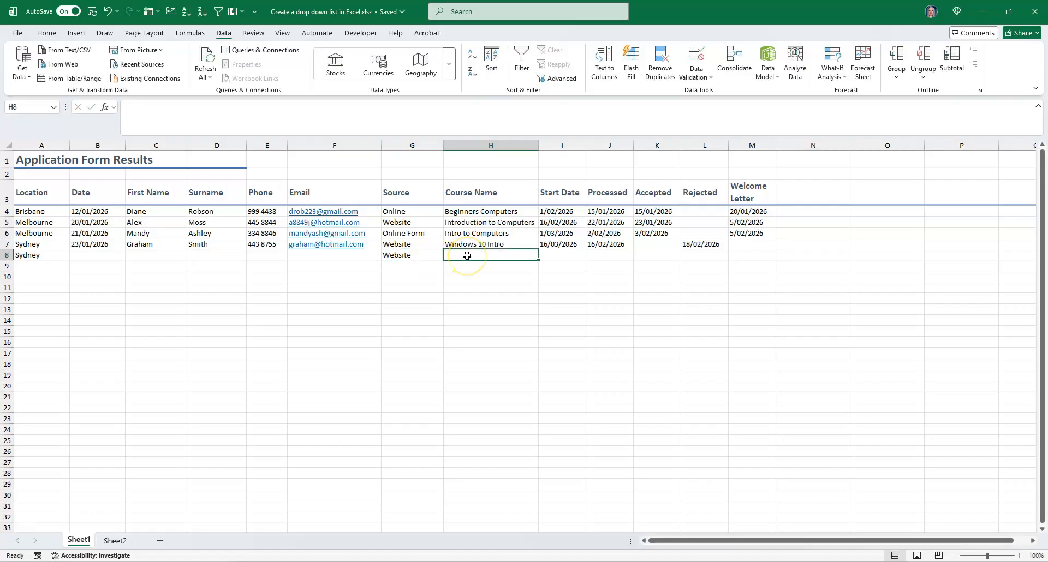
Apply a list validation to the whole Course Name column (H), using the courses in Sheet2 cells C2 to C6.
click(493, 143)
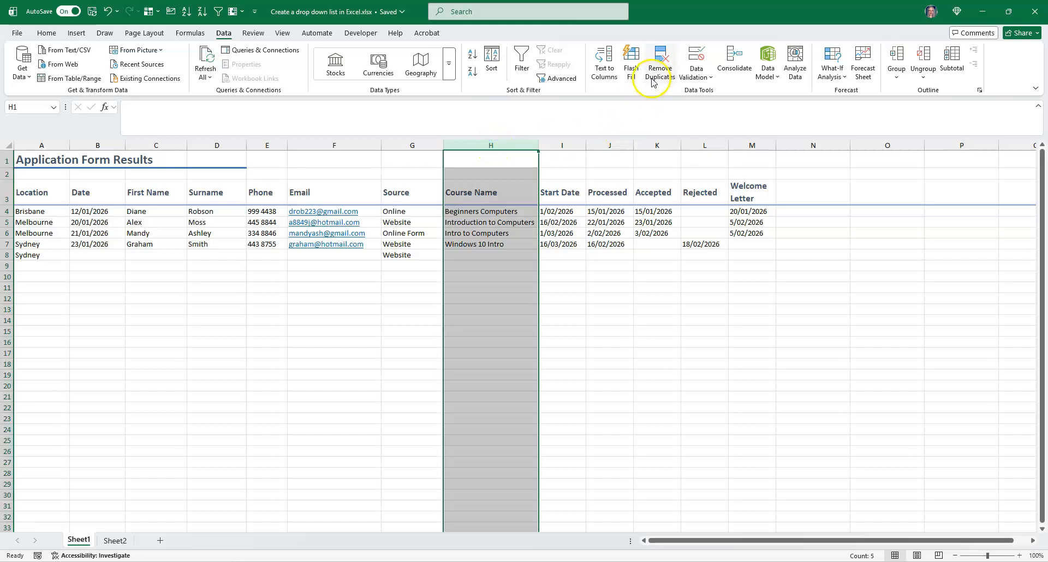
click(691, 55)
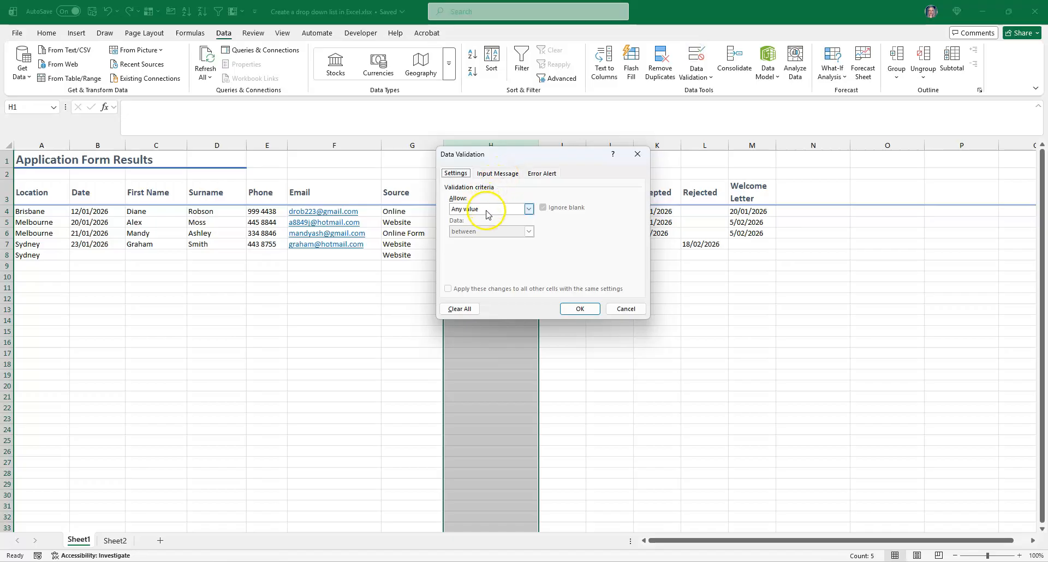
click(486, 209)
click(465, 240)
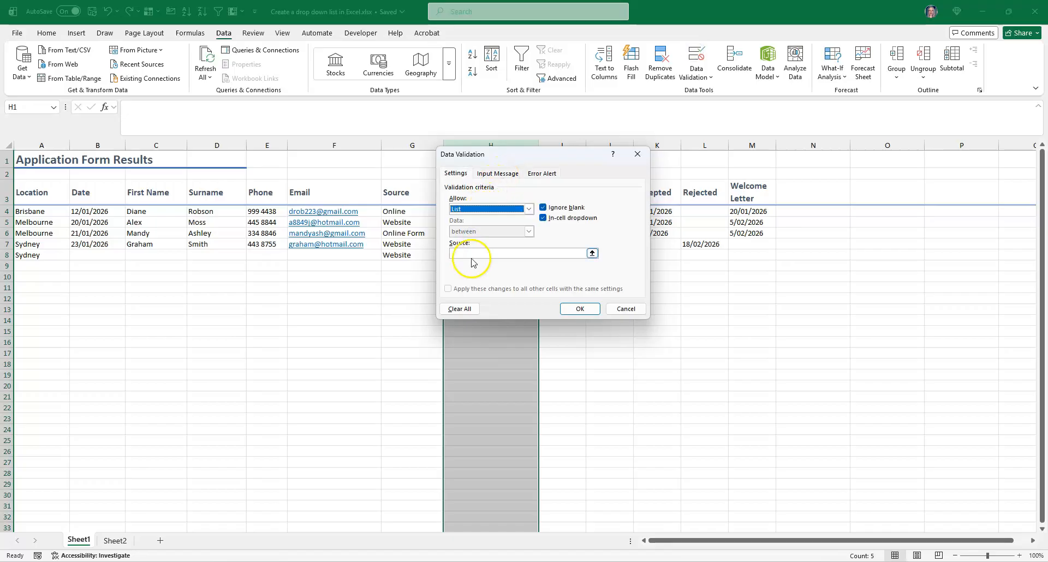
click(467, 253)
click(114, 539)
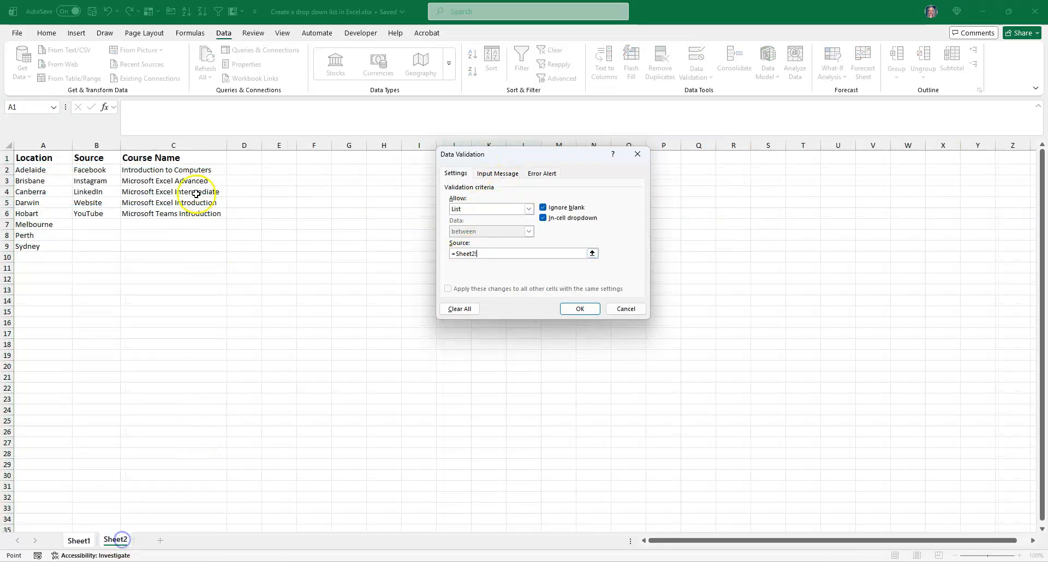
drag(181, 171, 172, 213)
click(580, 309)
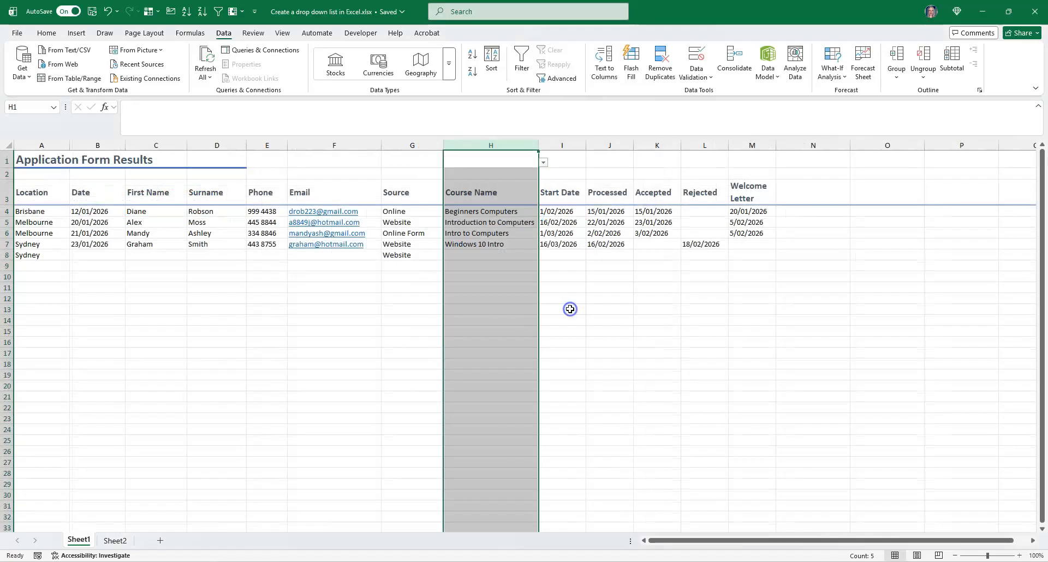
Check the course drop-down in cell H9, then choose Microsoft Excel Introduction for cell H8.
click(533, 266)
click(543, 265)
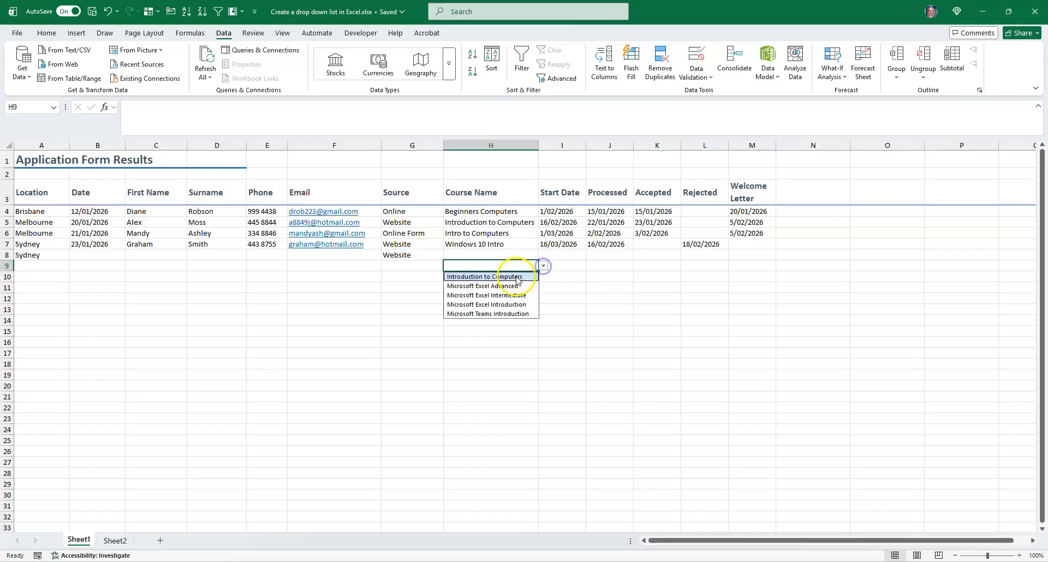
click(489, 255)
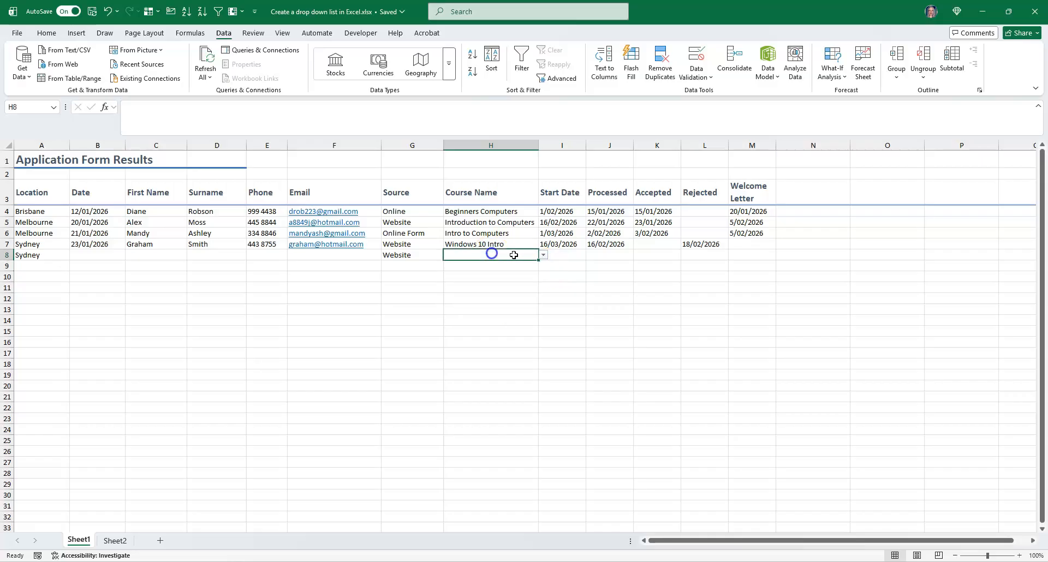
click(543, 255)
click(501, 294)
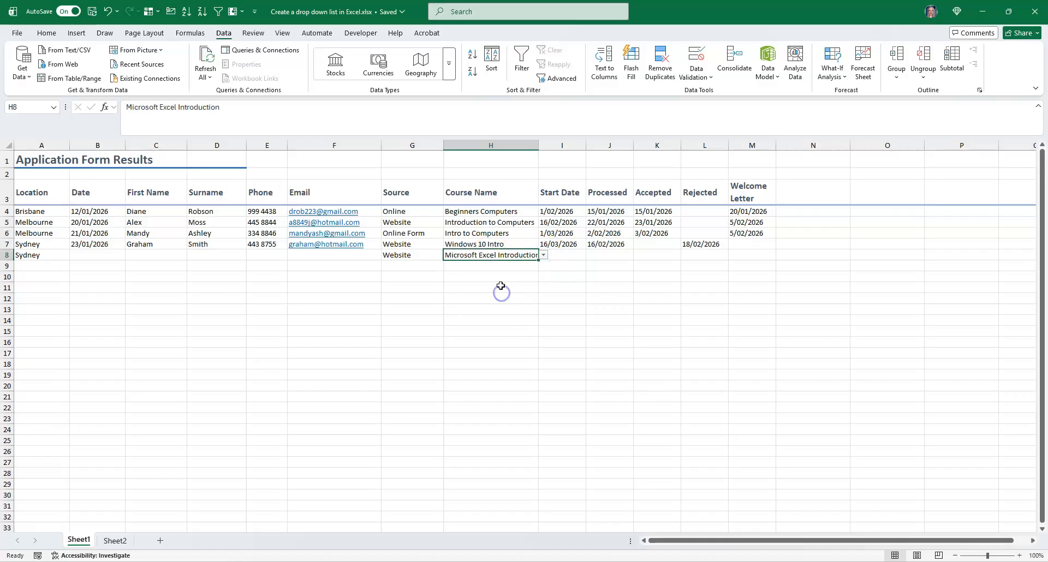
click(573, 256)
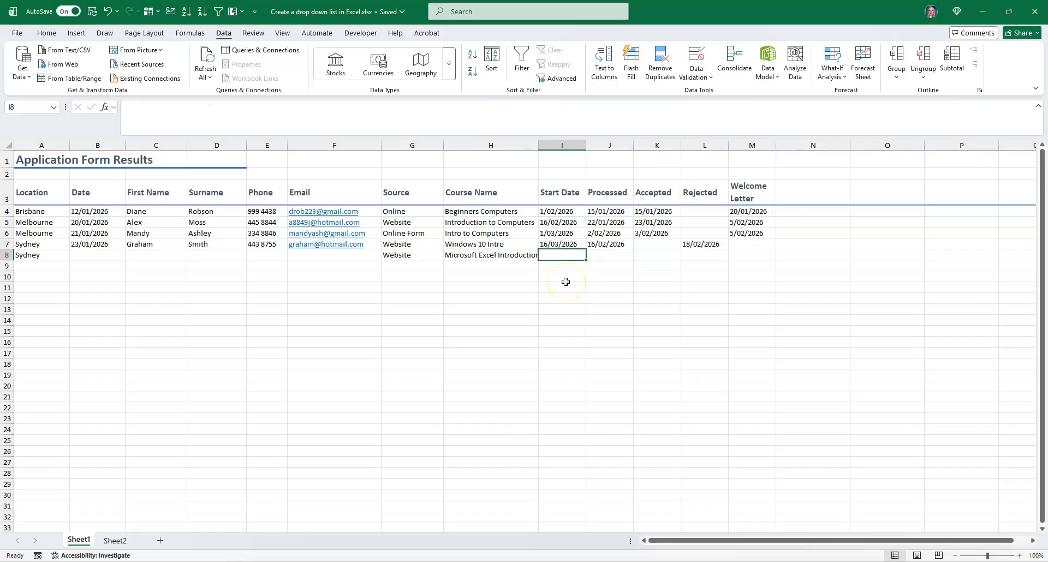
click(562, 222)
click(521, 254)
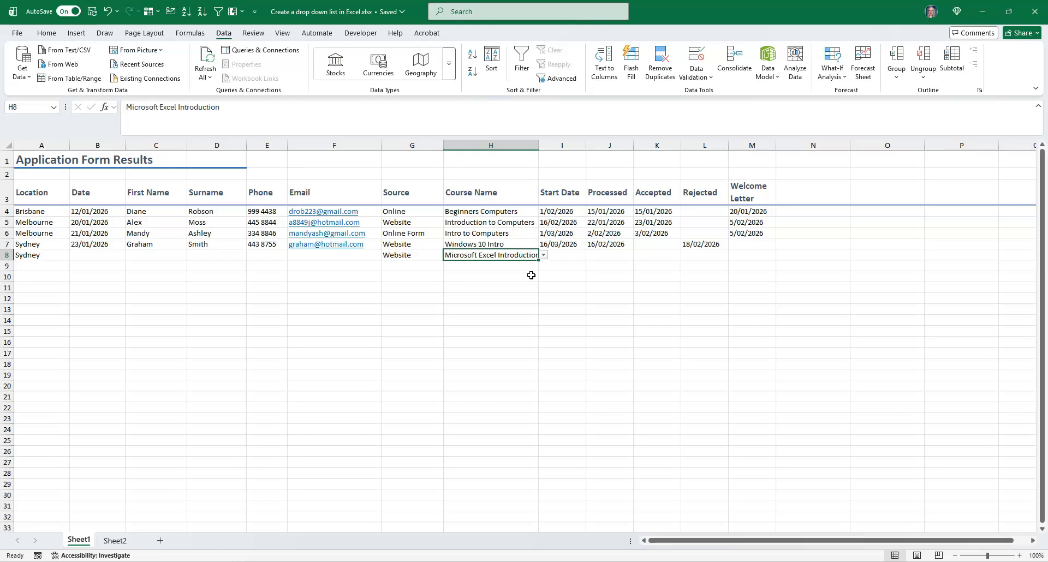
Review the Location, Source and Course Name source lists on Sheet2.
click(118, 545)
drag(38, 172, 35, 245)
drag(92, 170, 96, 213)
drag(142, 169, 165, 213)
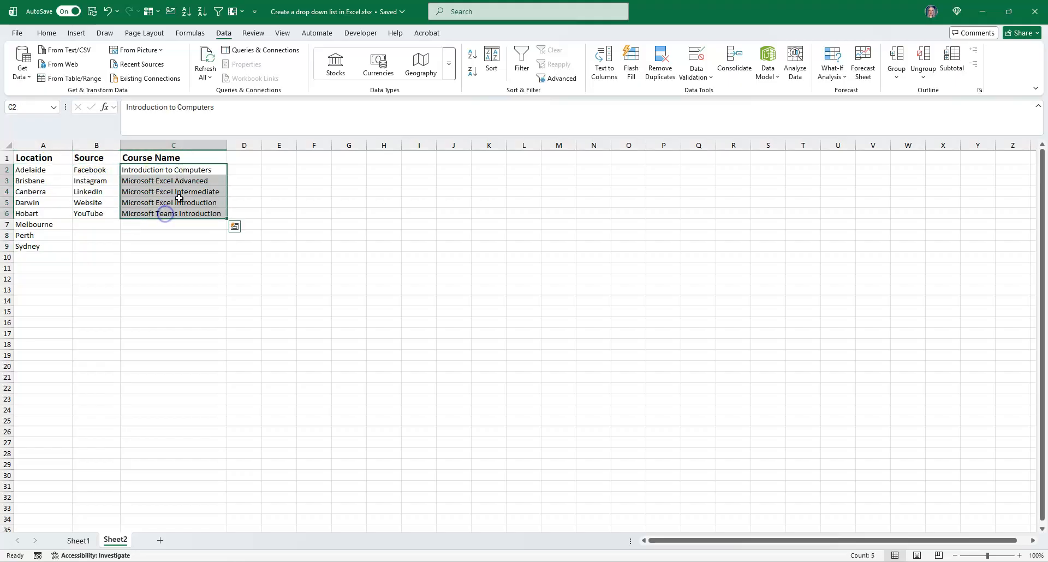
click(179, 200)
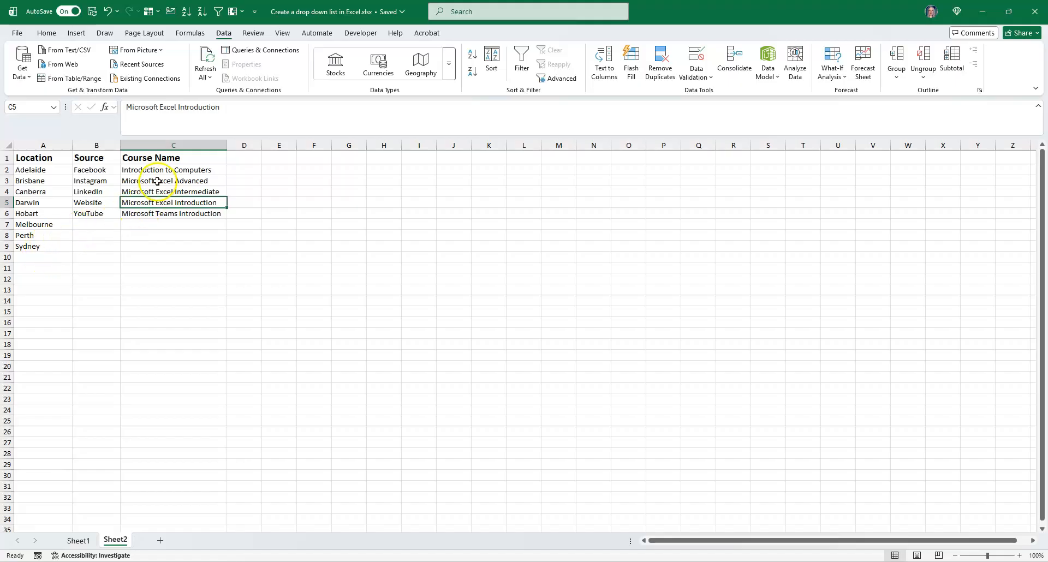
Replace the last course in Sheet2 cell C6 with Microsoft Outlook Introduction.
click(177, 213)
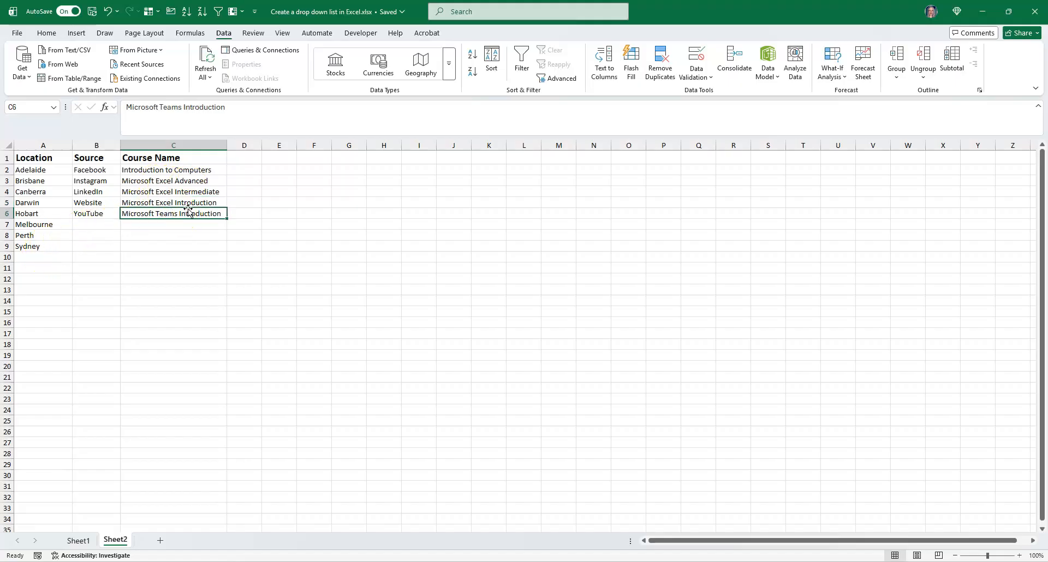
text(Microsoft Outlook I)
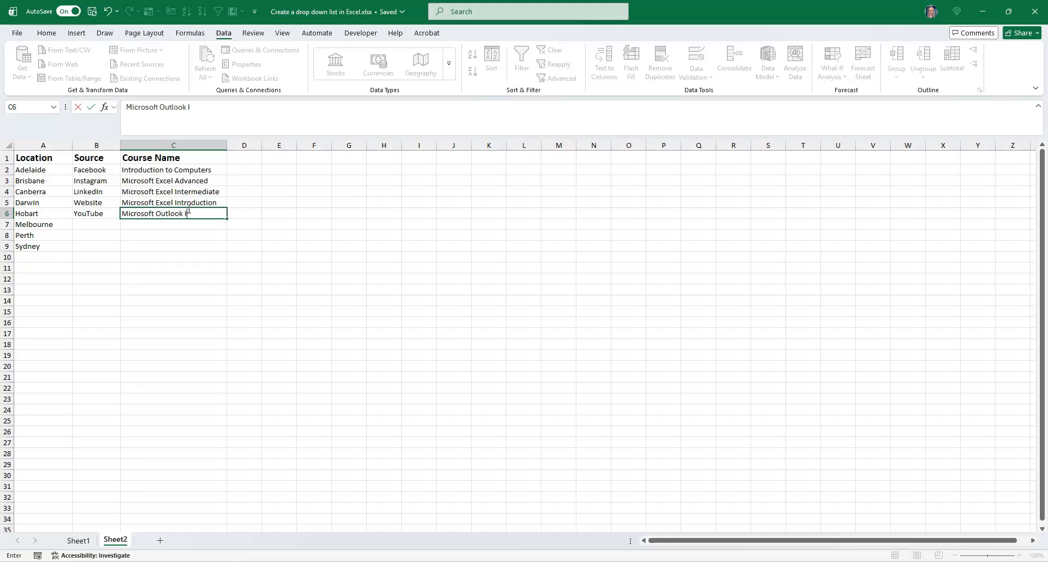
text(ntroduction)
key(Return)
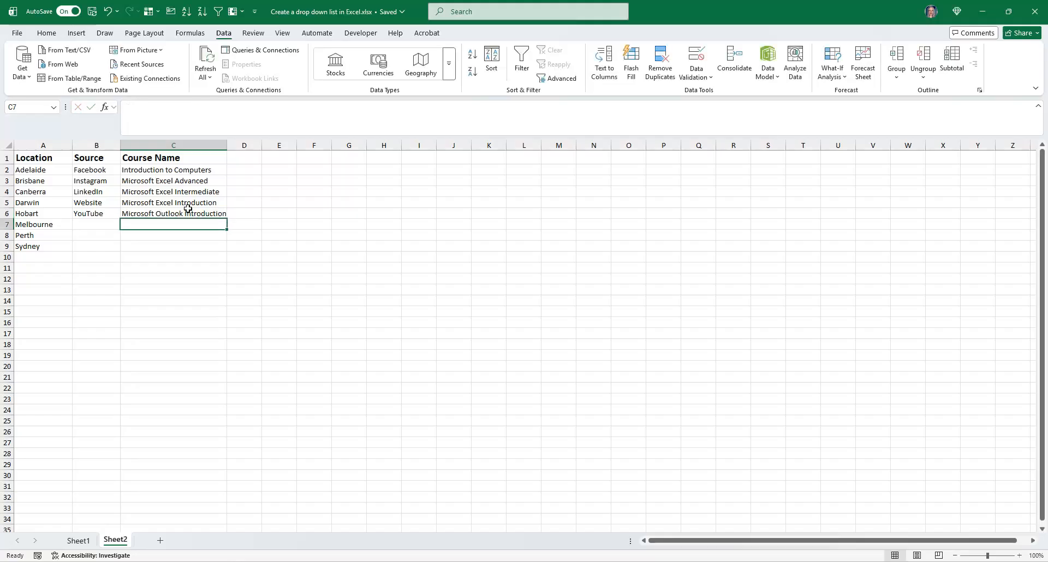
Check the Course Name drop-down in Sheet1 cell H9 for the edited course, then look at the existing entry in H7.
click(79, 542)
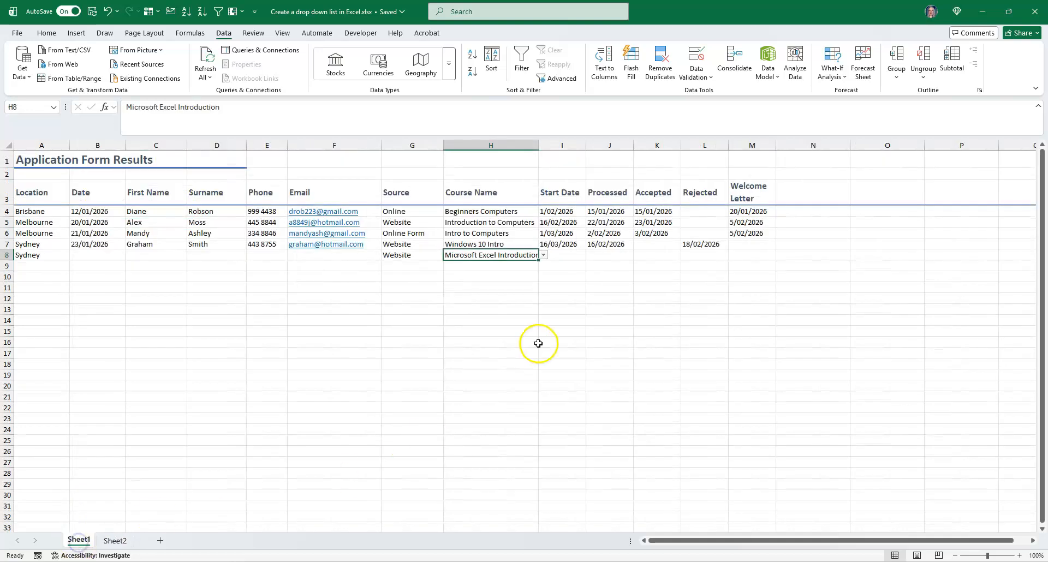
click(511, 266)
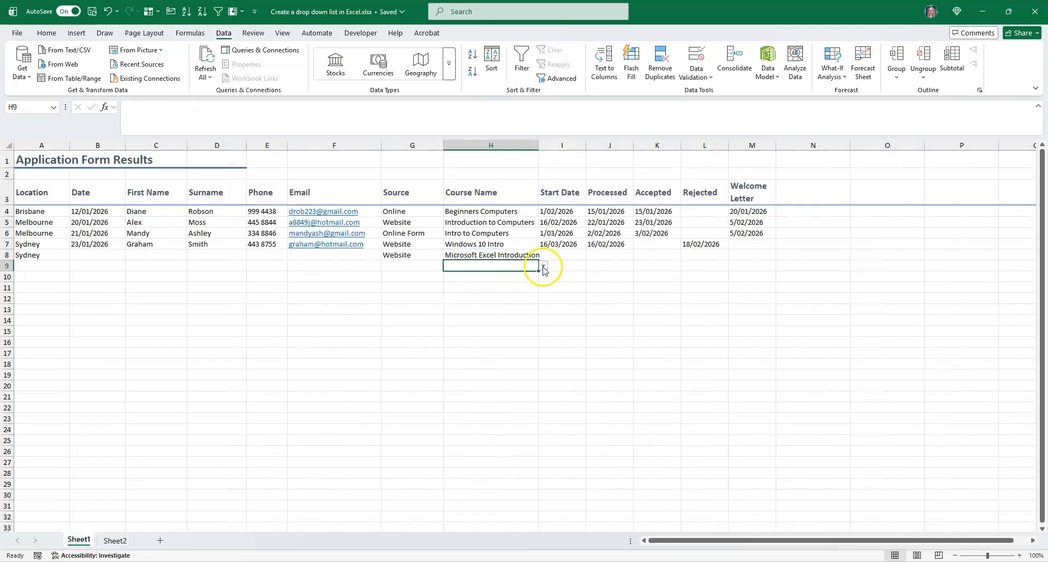
click(544, 266)
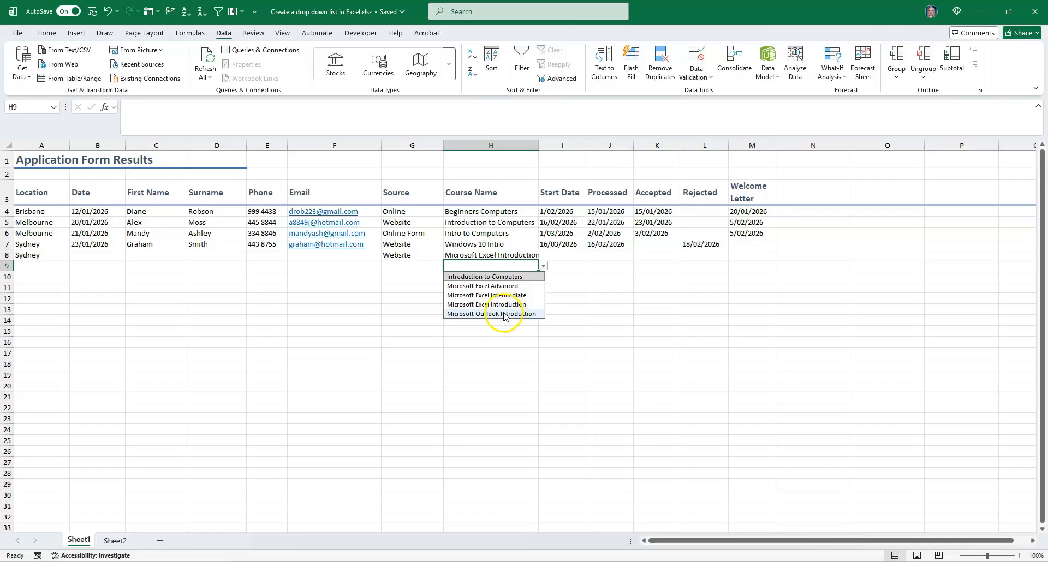
click(490, 327)
click(479, 268)
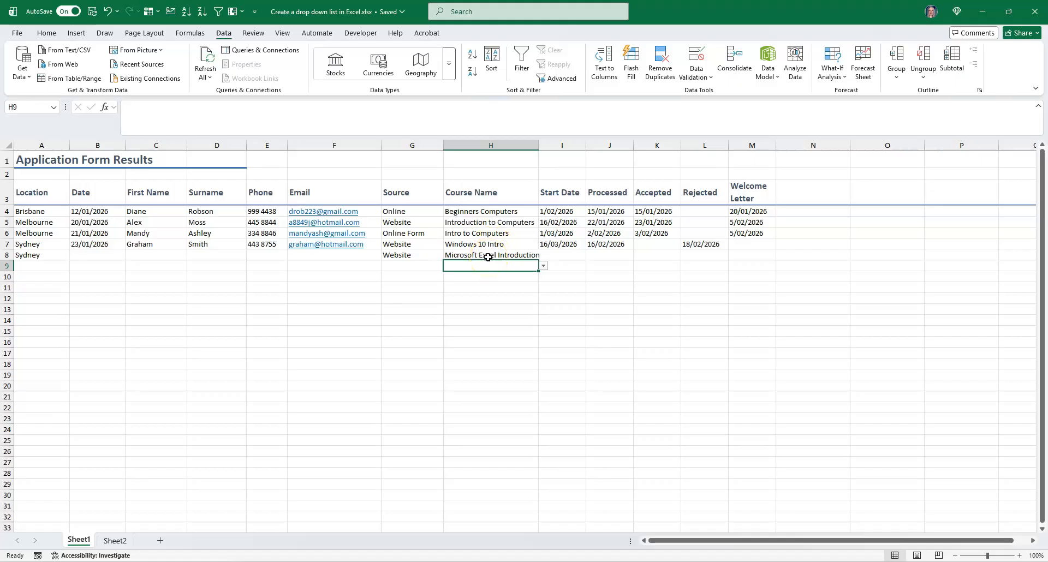
click(486, 246)
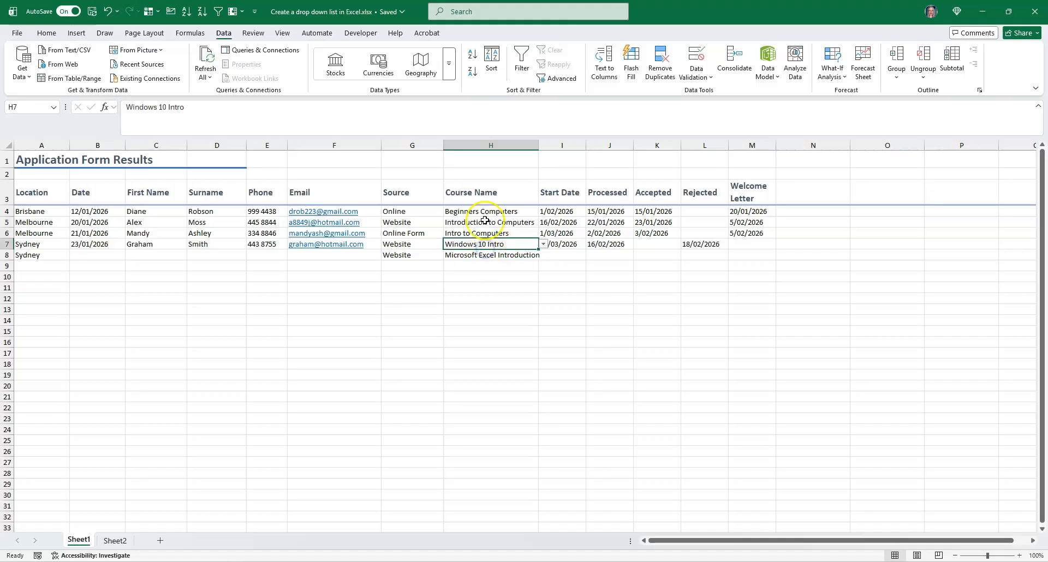
Extend the Course Name column's list validation source to Sheet2 cells C2:C9 to include blank cells for extra courses.
click(115, 540)
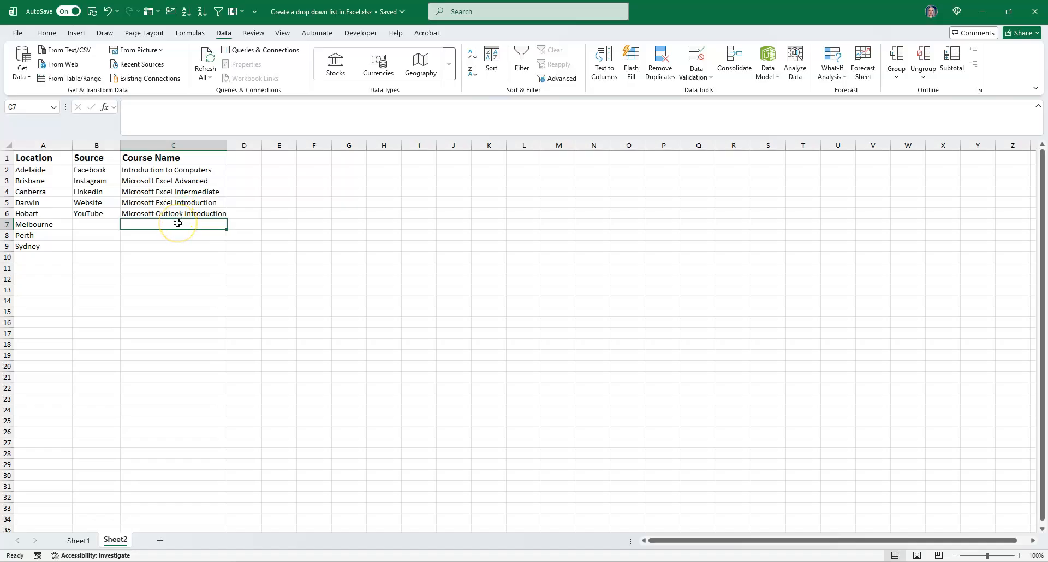
click(81, 540)
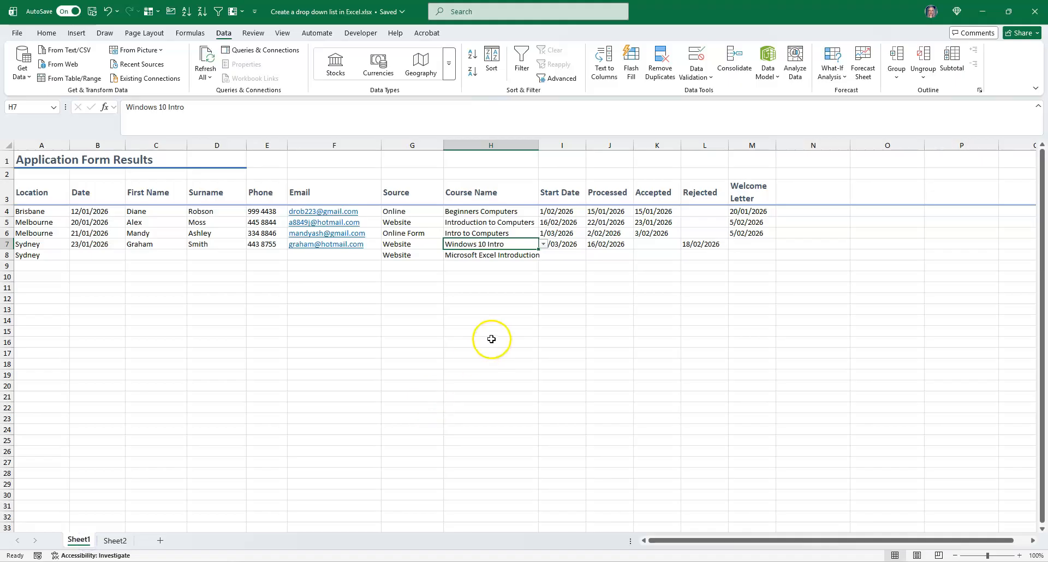
click(484, 145)
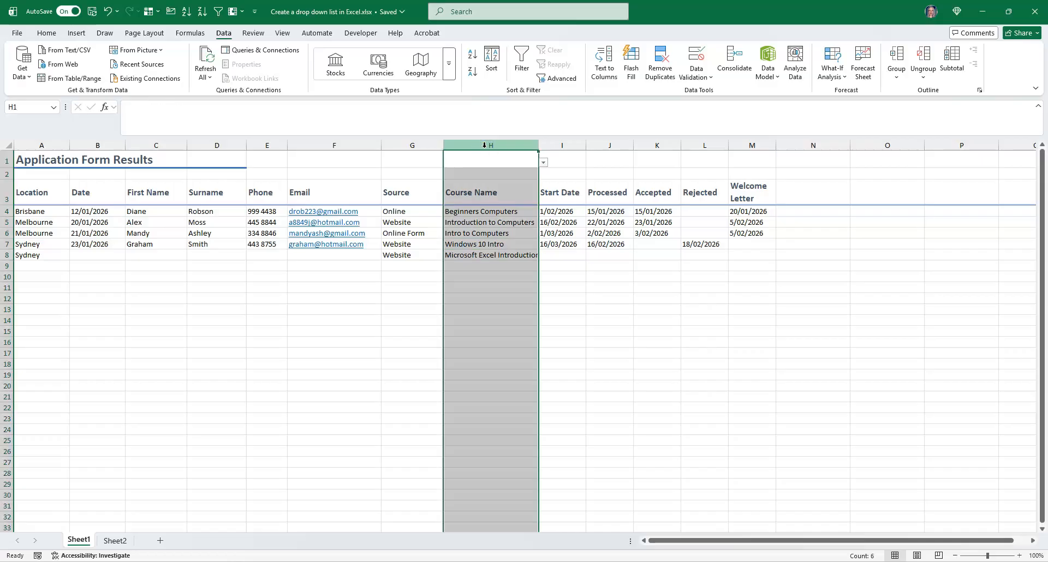
click(696, 58)
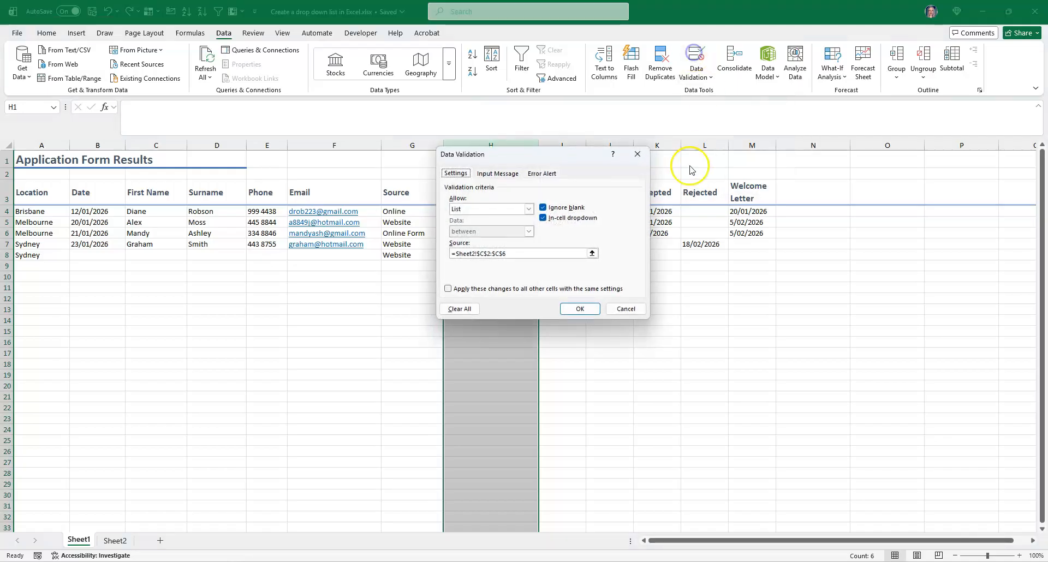
click(511, 254)
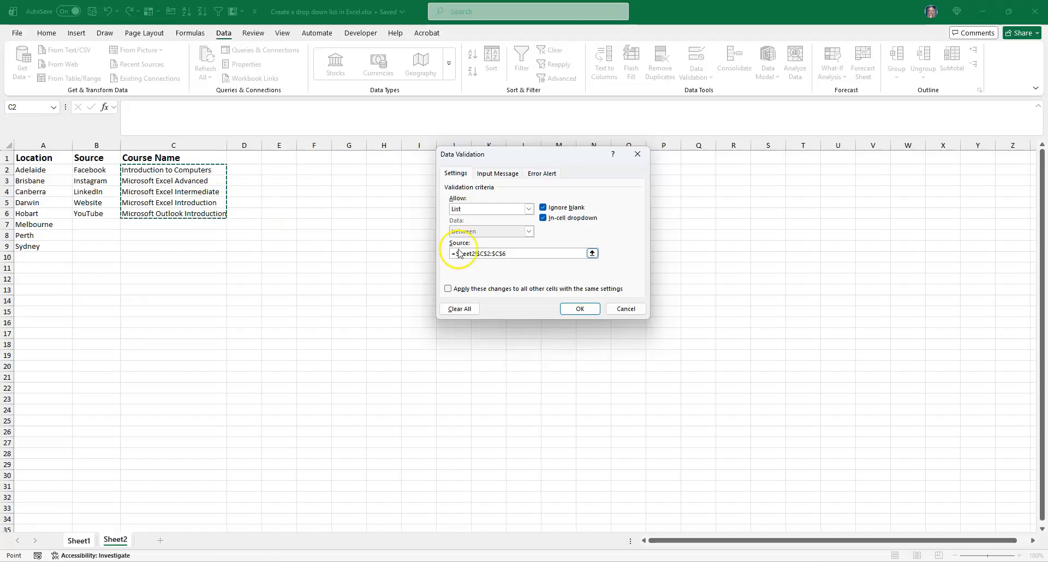
key(BackSpace)
key(BackSpace)
key(BackSpace)
key(BackSpace)
key(BackSpace)
key(BackSpace)
key(BackSpace)
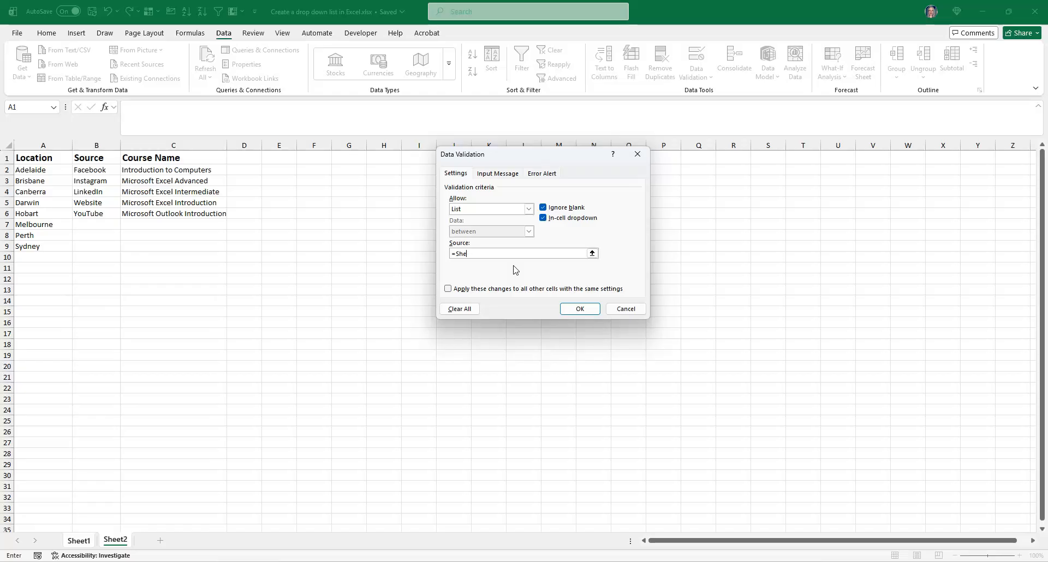
click(204, 170)
drag(203, 170, 209, 244)
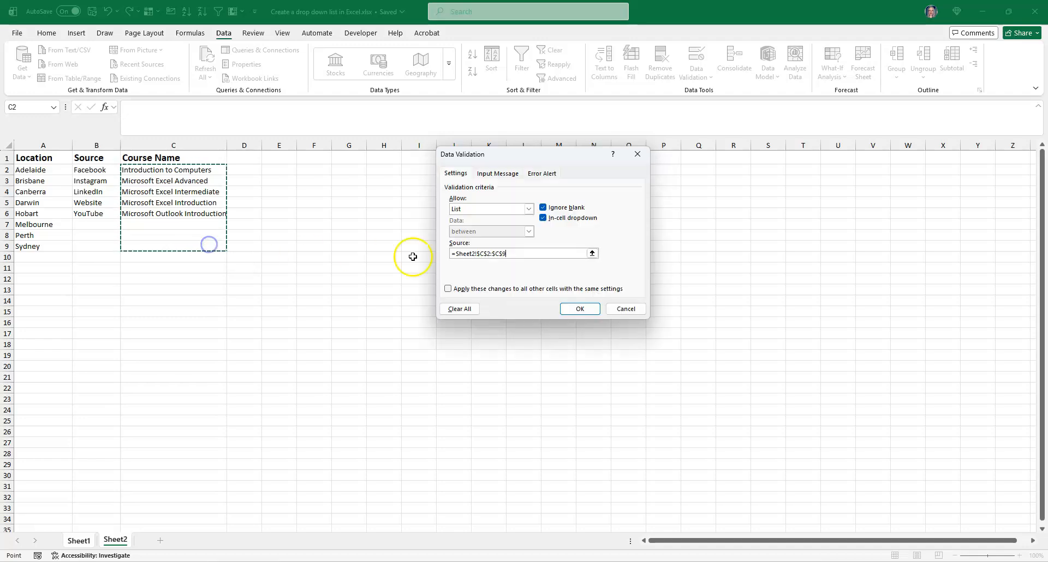
click(580, 309)
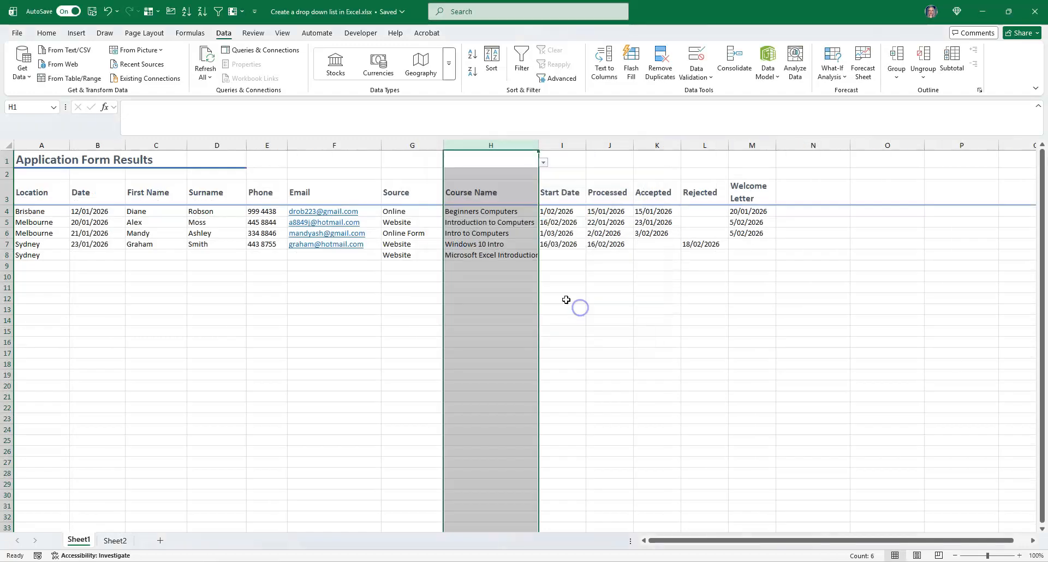
Add Microsoft outlook Advanced and Microsoft Teams Introduction to the Sheet2 course list in cells C7 and C8.
click(120, 541)
text(M)
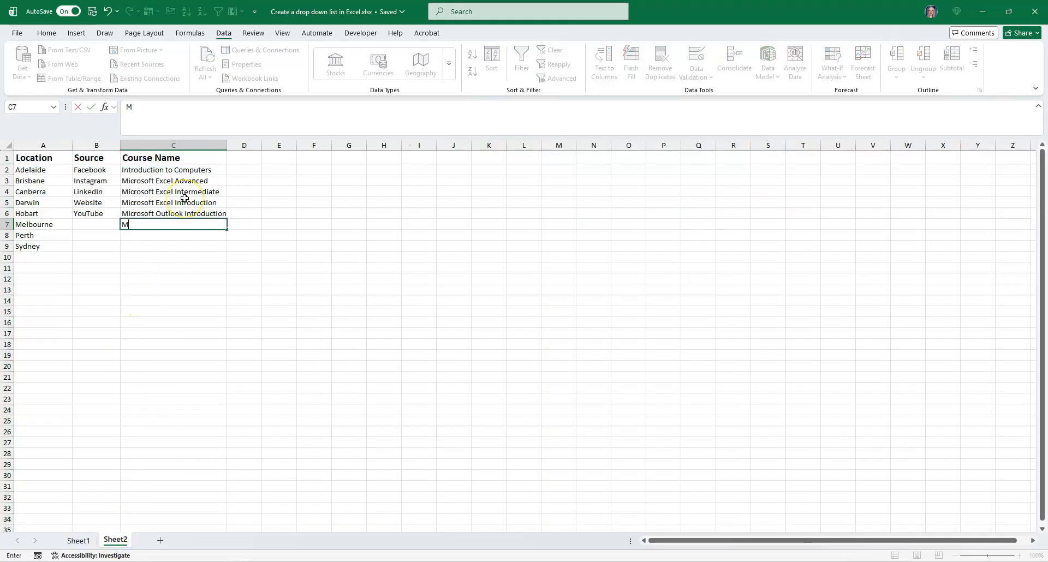
text(icrosoft A)
key(BackSpace)
text(outlook Advanced)
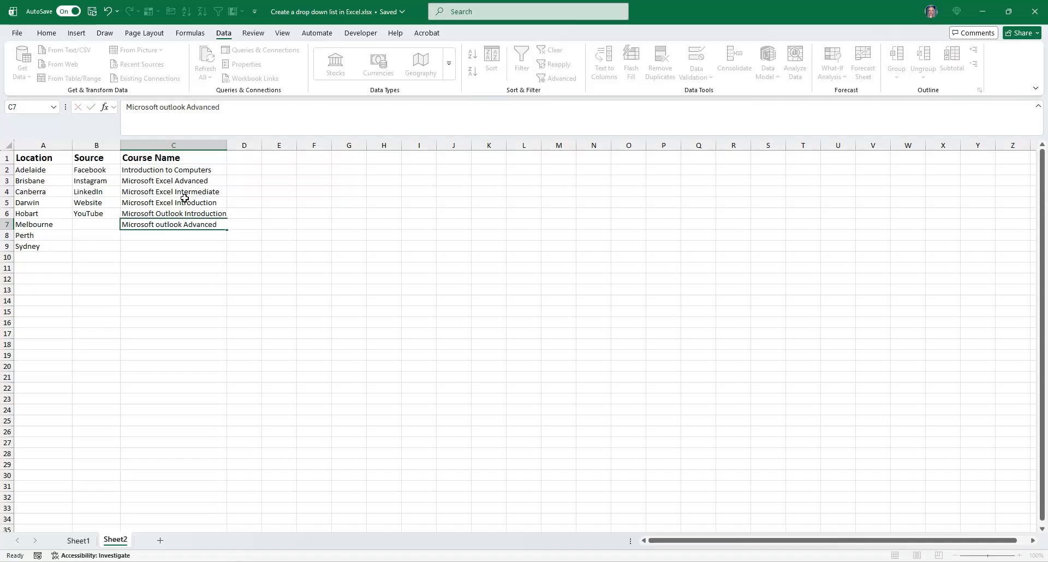
key(Return)
text(Micro)
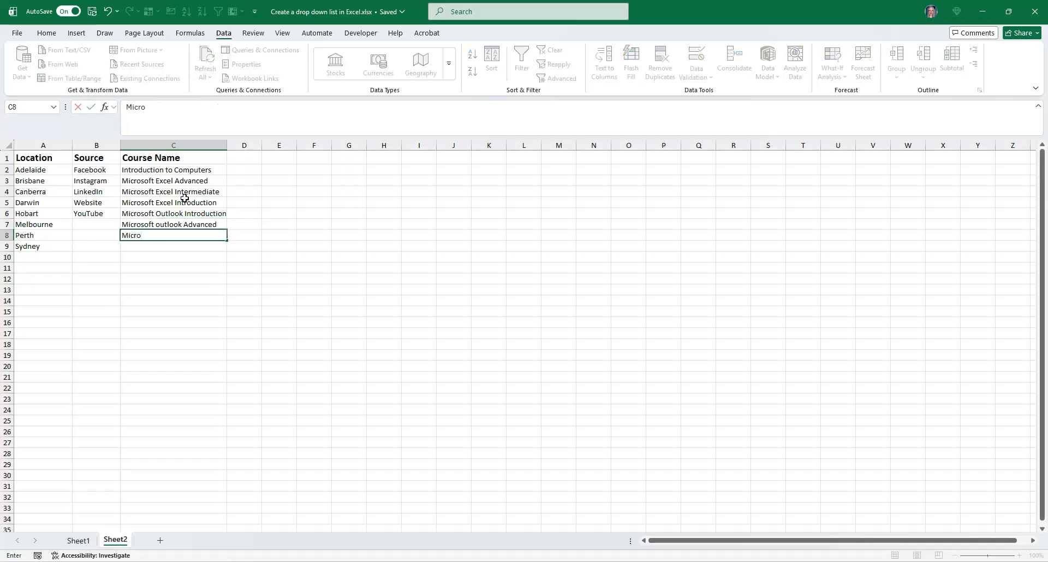
text(roduction)
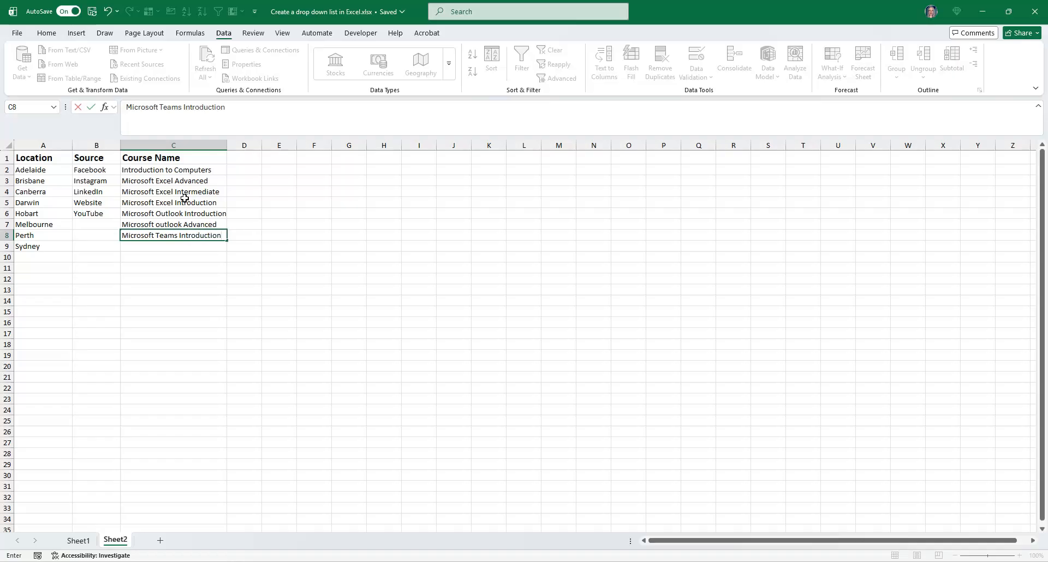
key(Return)
Check the Course Name drop-down in Sheet1 cell H9 for the two added courses.
click(79, 540)
click(480, 265)
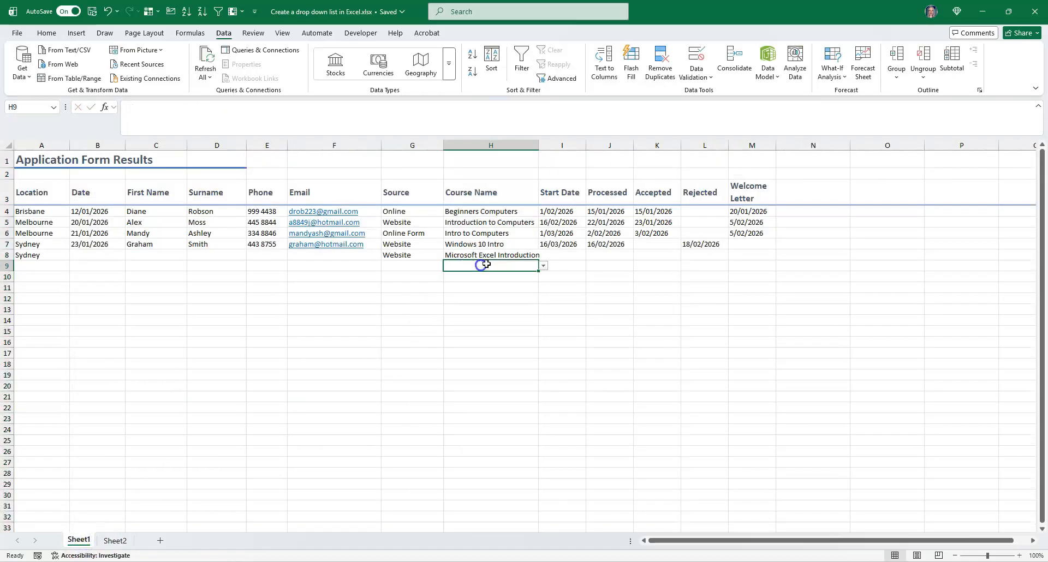
click(543, 265)
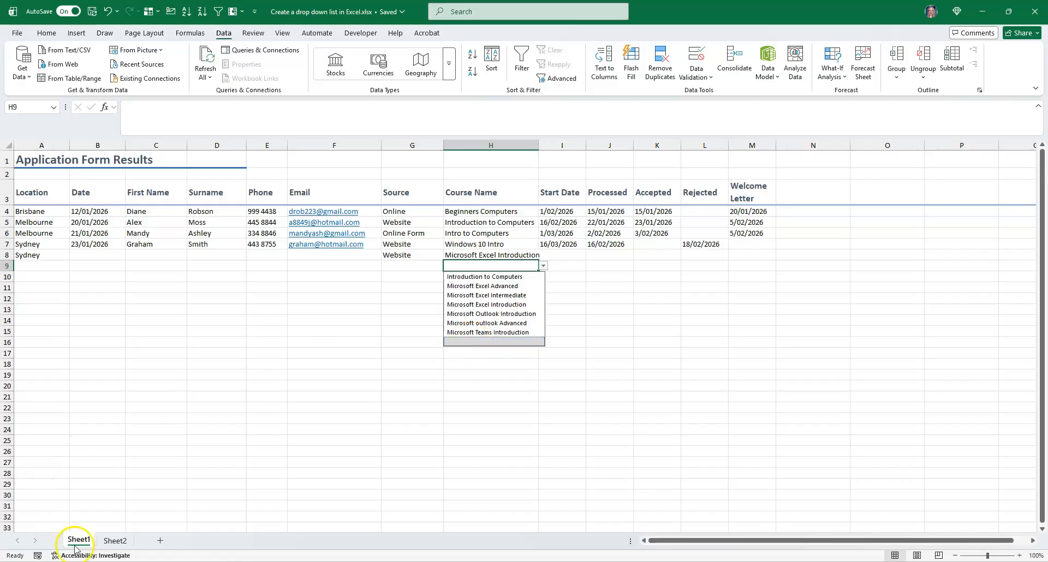
Add Microsoft SharePoint Introduction to the Sheet2 course list in cell C9.
click(112, 540)
text(Mi)
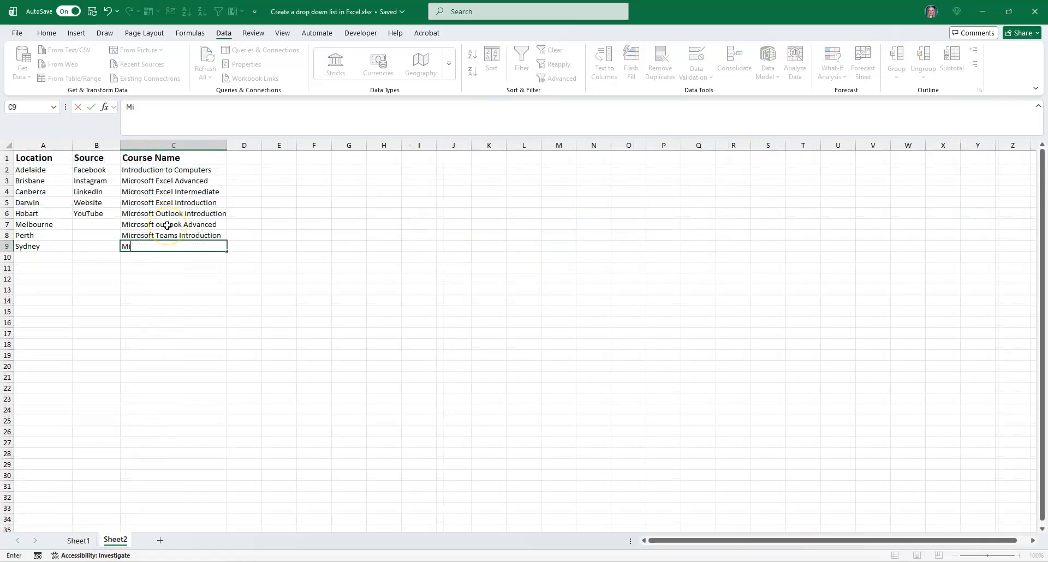
text(crosoft SharePoint)
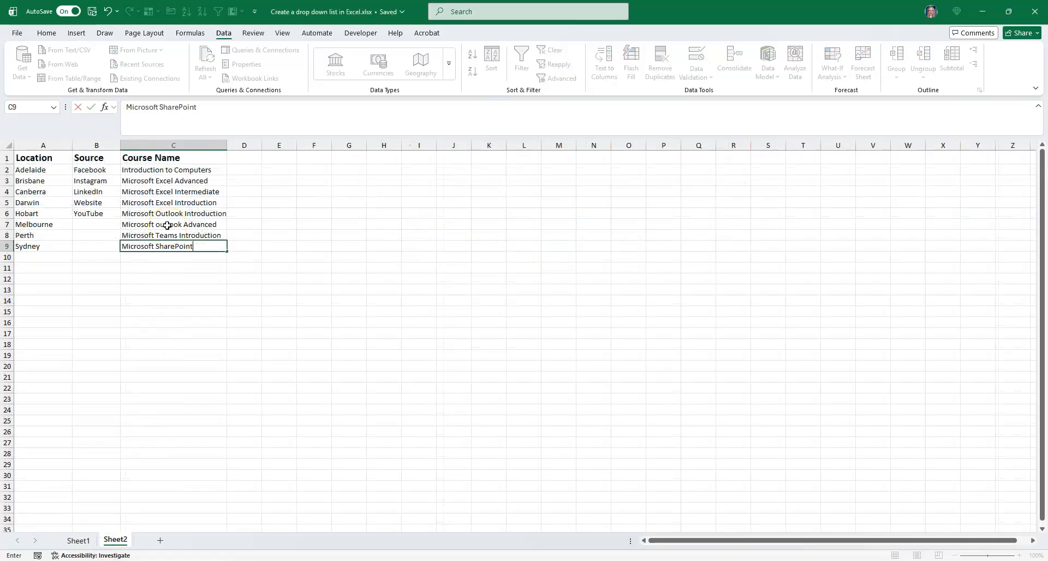
text( Introduction)
key(Return)
scroll(159, 415, down, 1)
Check the Sheet1 drop-down in H9 for the SharePoint course, then look at the existing entry in H6.
click(76, 531)
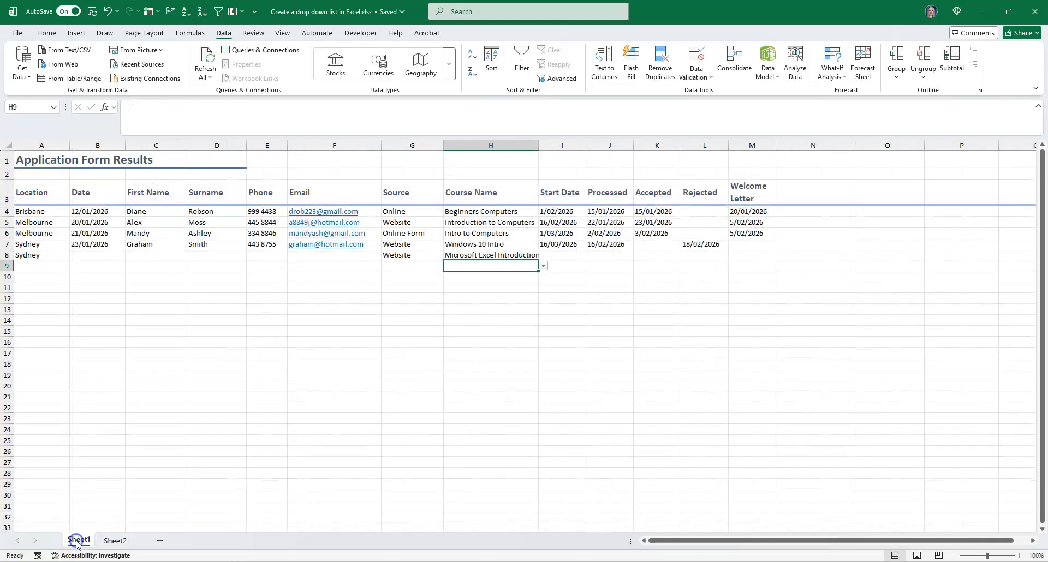
click(543, 266)
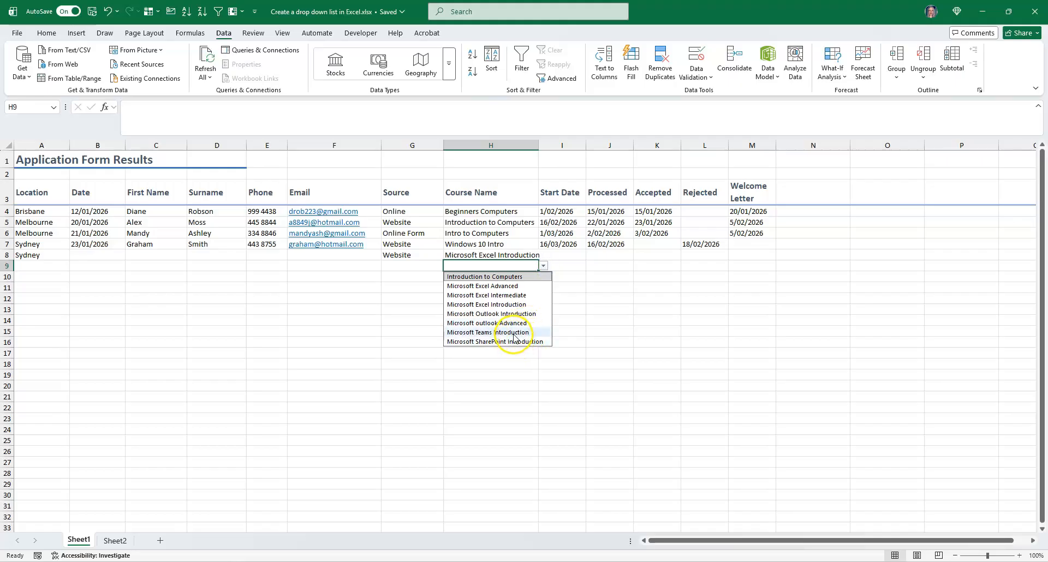
click(501, 233)
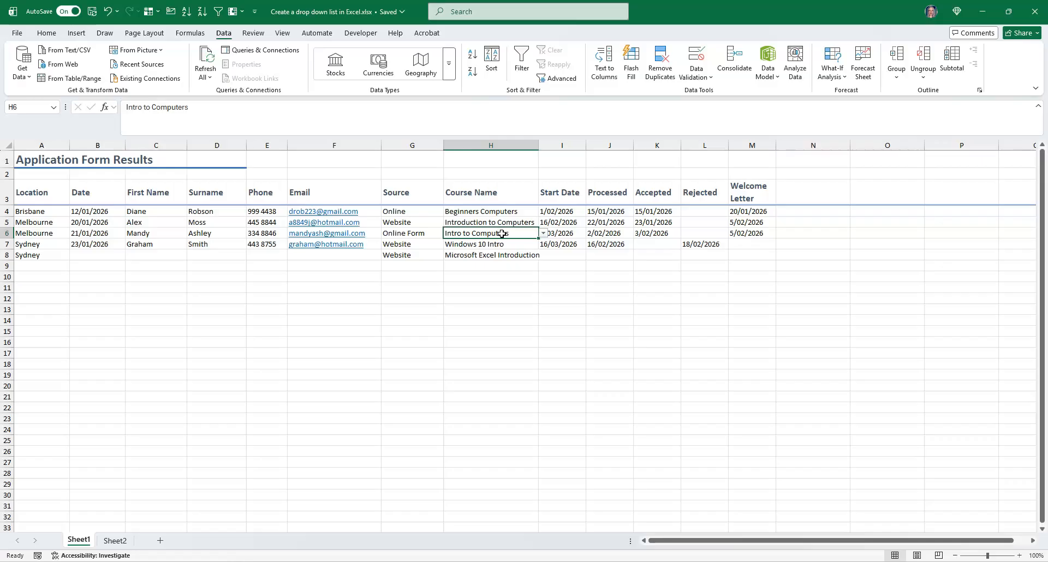
click(502, 267)
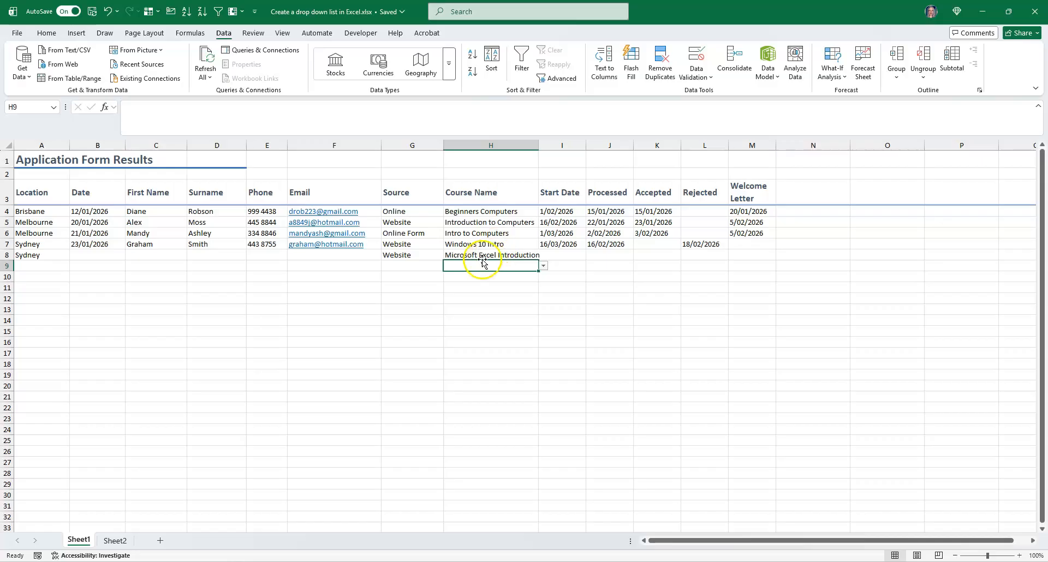
Try to enter the unlisted value Referral in Source cell G9, then cancel the entry.
click(415, 266)
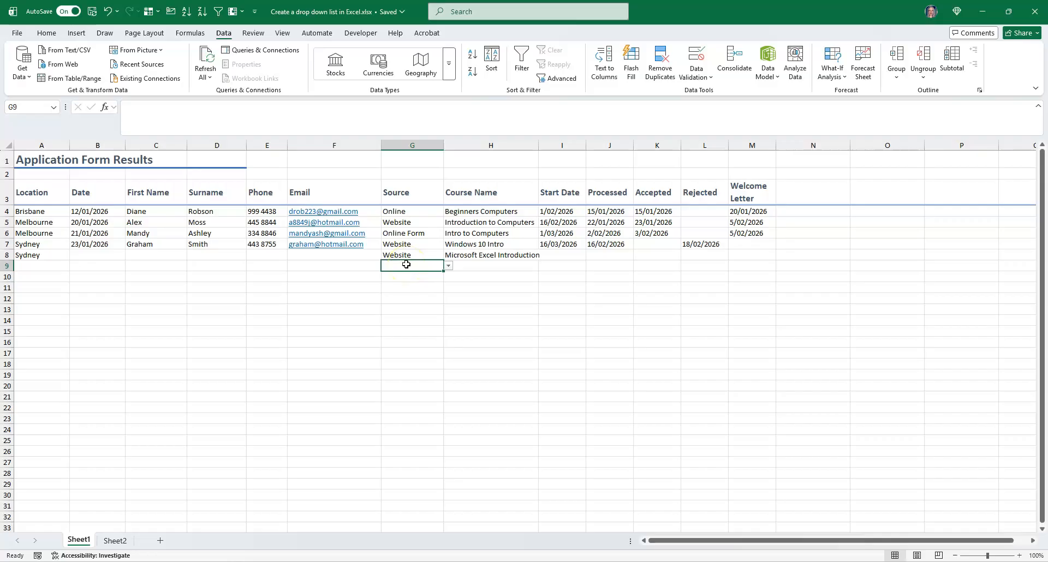
text(Referral)
key(Return)
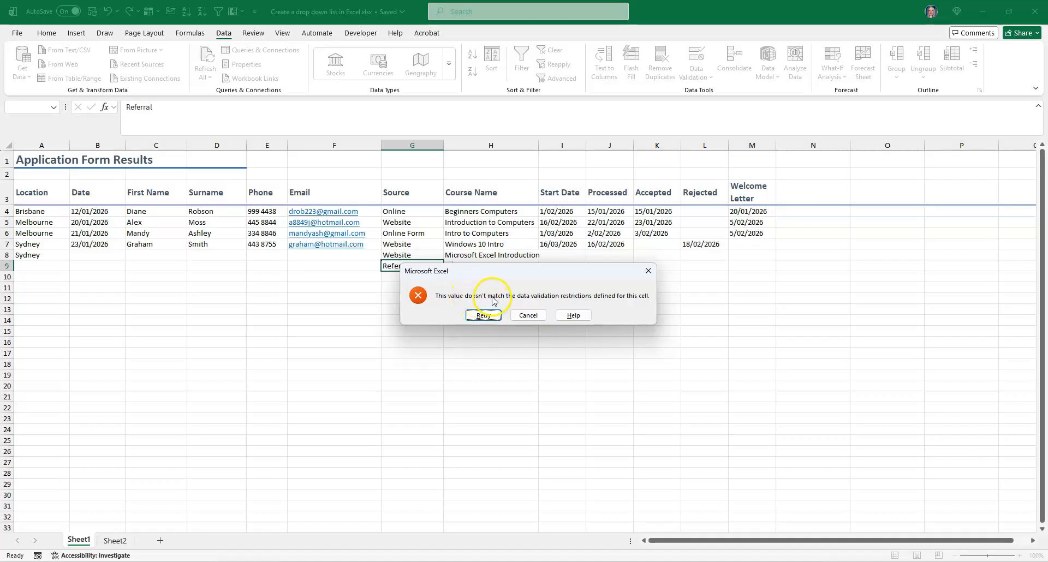
click(531, 316)
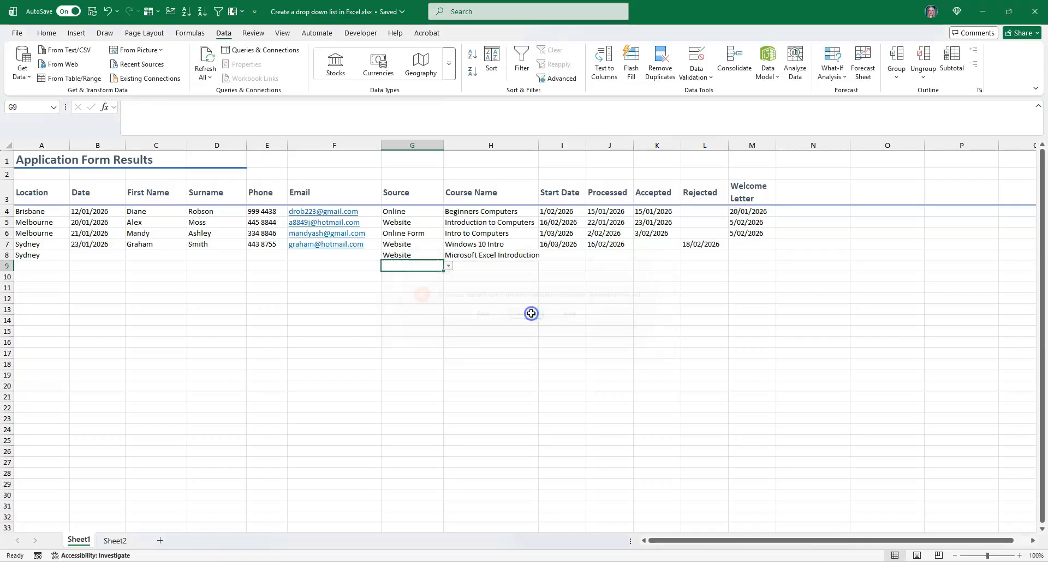
Turn off the error alert for invalid data in the Source column's data validation.
click(415, 145)
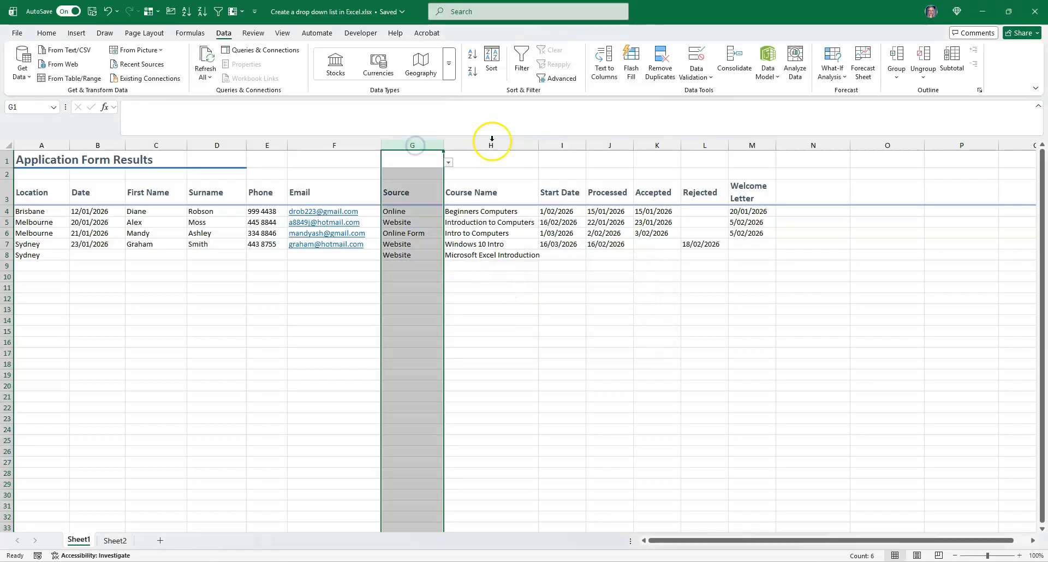
click(702, 56)
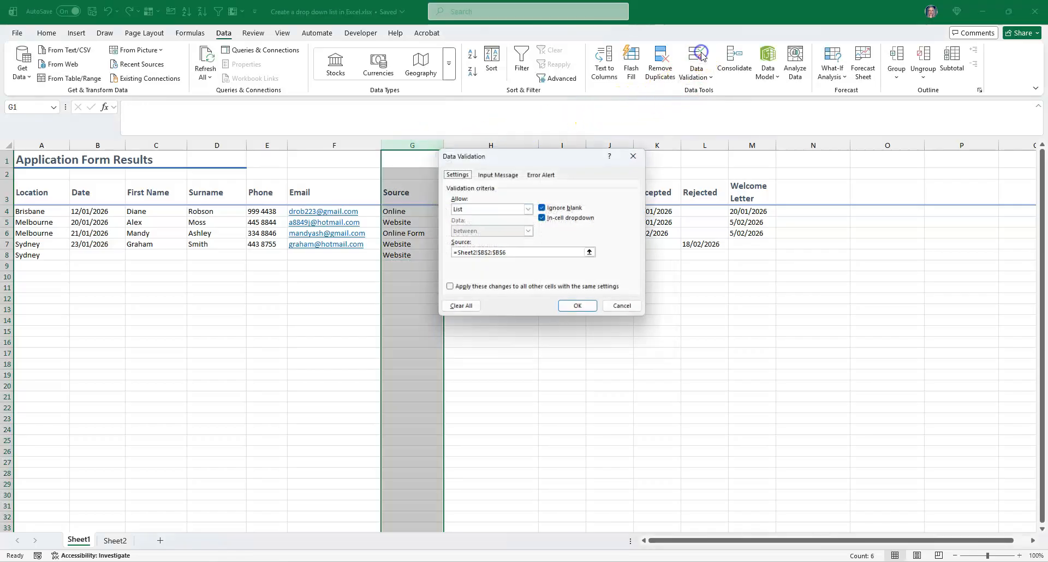
click(545, 172)
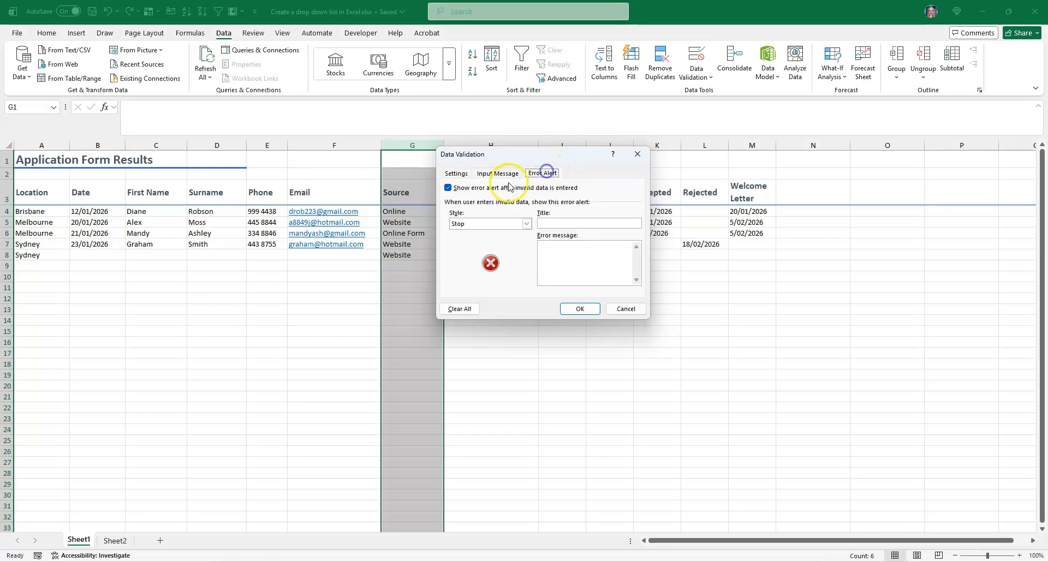
click(478, 189)
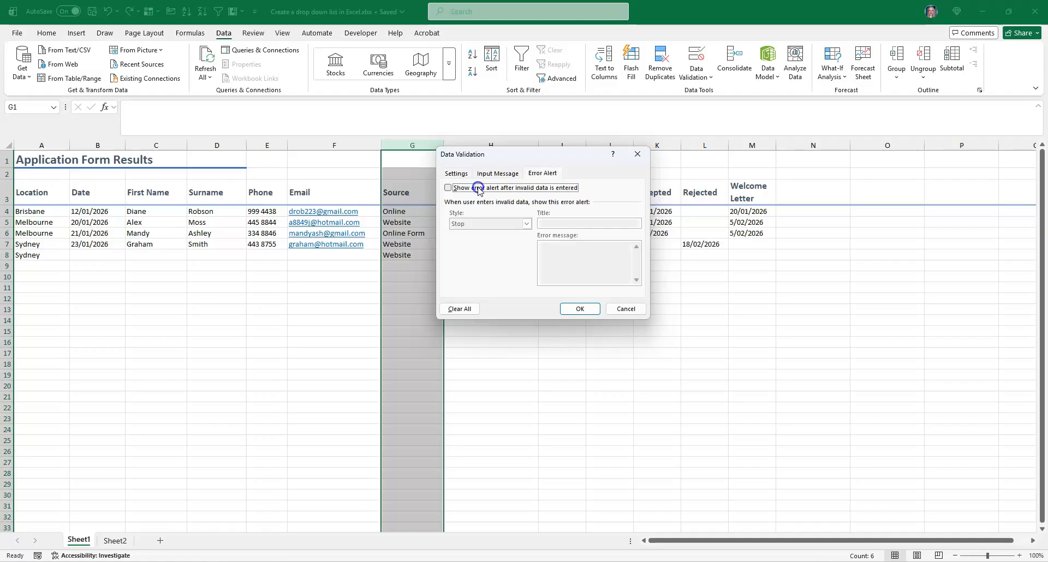
click(584, 307)
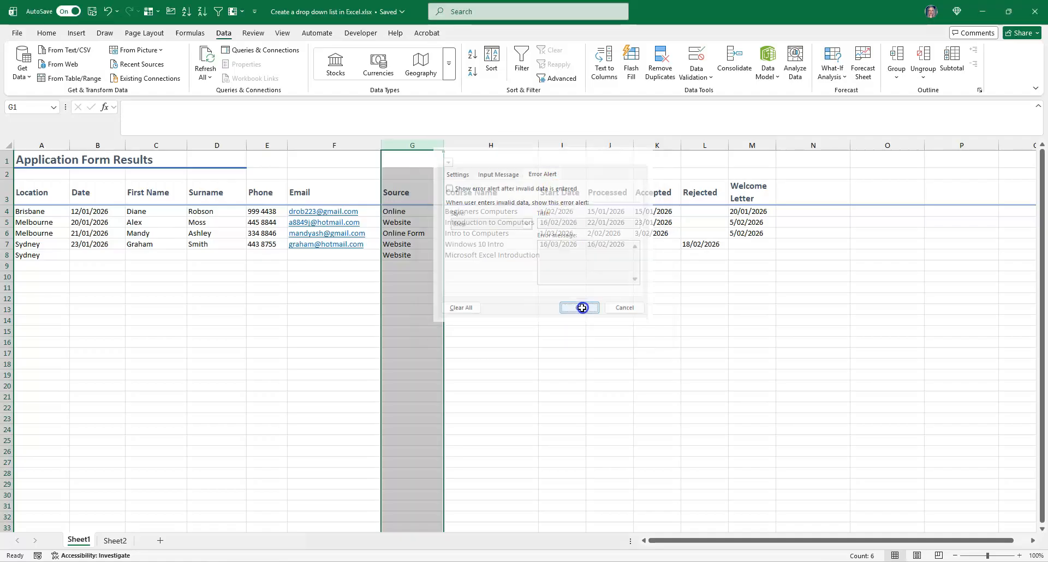
Enter Referral as the source in cell G9.
click(412, 265)
text(Referral)
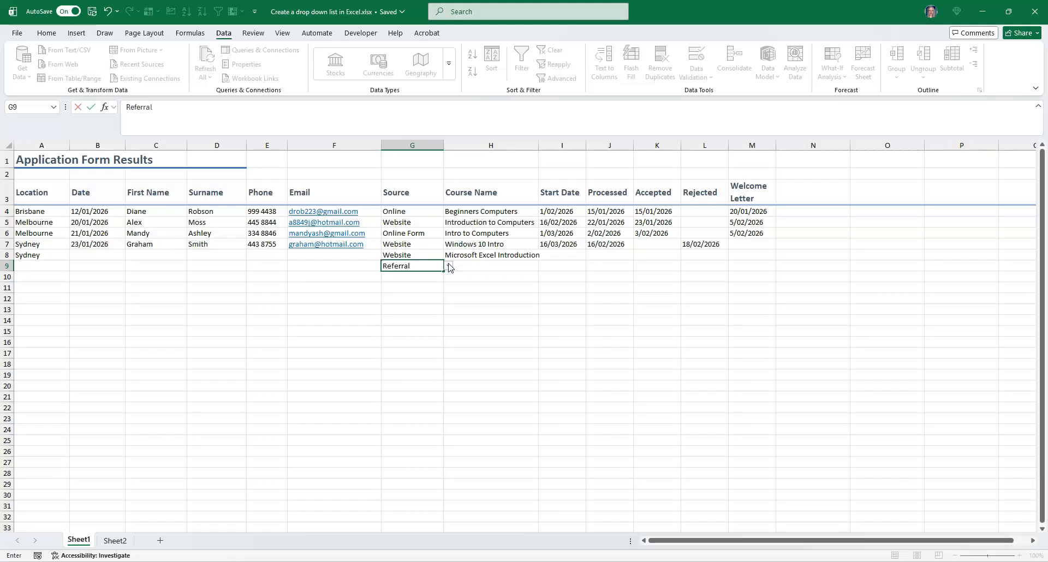
click(448, 264)
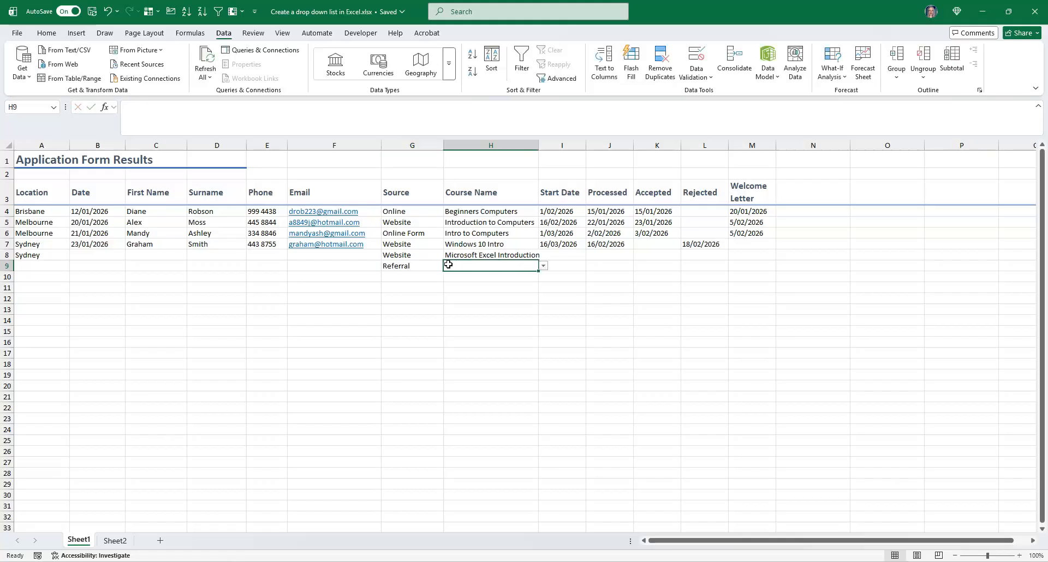
Check the items offered by the Source drop-down in cell G9.
click(428, 265)
click(447, 266)
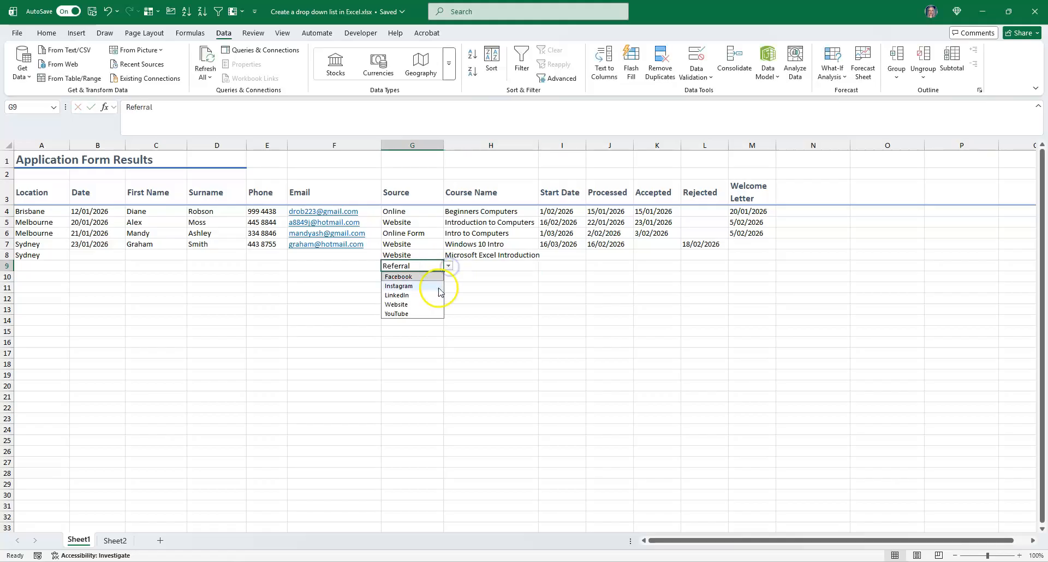
click(448, 265)
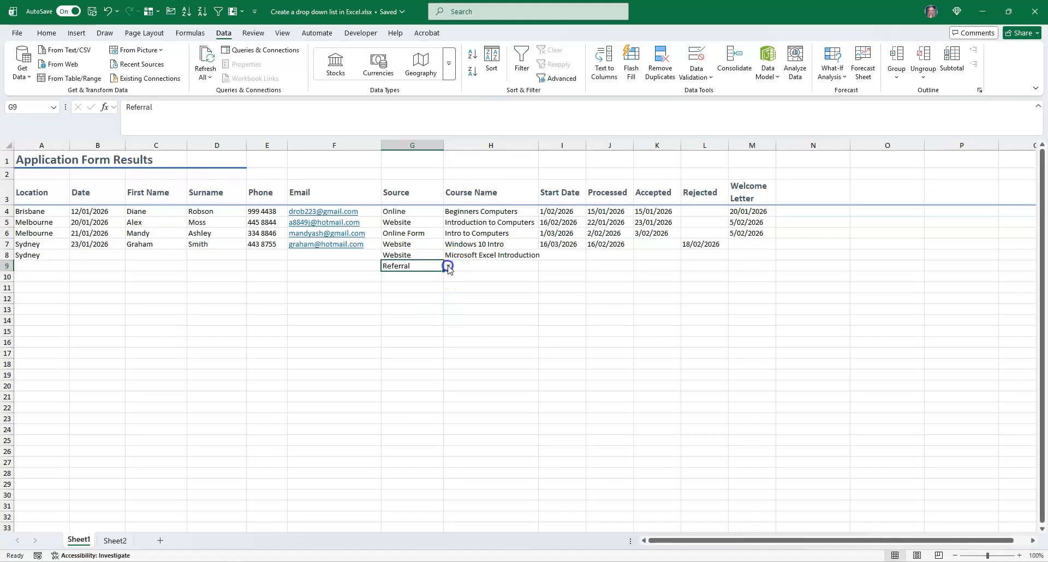
Examine cells H1 to H3 above the Course Name entries for drop-downs applied with the whole column.
click(483, 264)
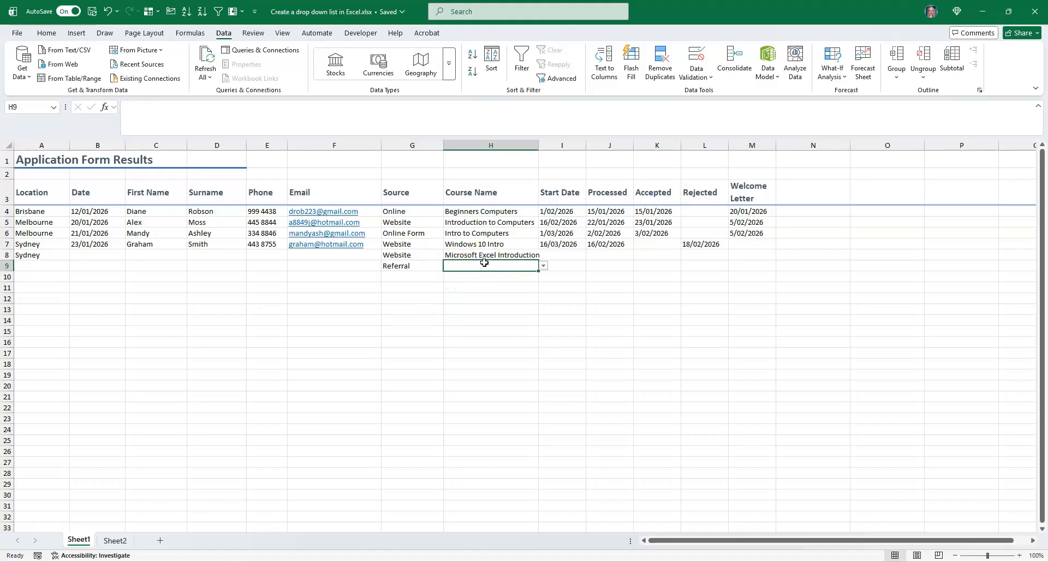
click(498, 265)
click(500, 159)
click(500, 173)
click(503, 189)
click(500, 159)
click(544, 163)
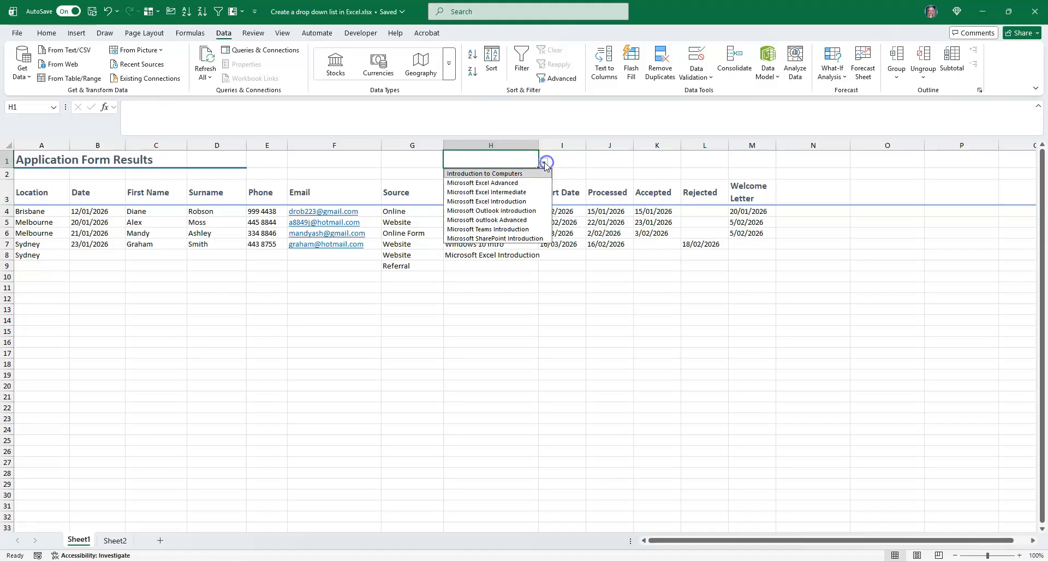
click(526, 159)
click(526, 173)
click(513, 191)
click(511, 159)
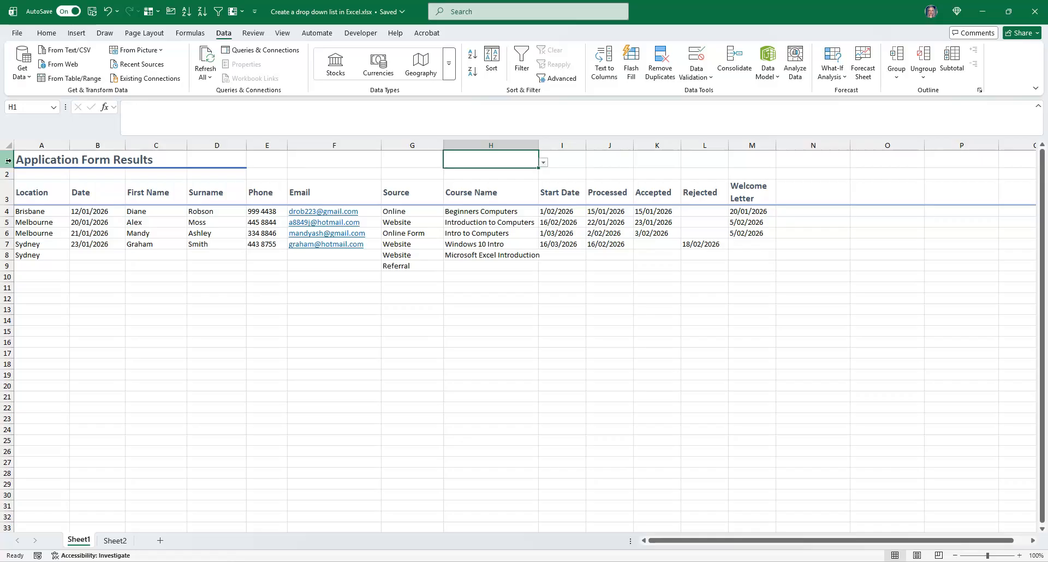
Erase the data validation from rows 1 to 3, leaving their cells set to allow any value.
drag(9, 160, 197, 184)
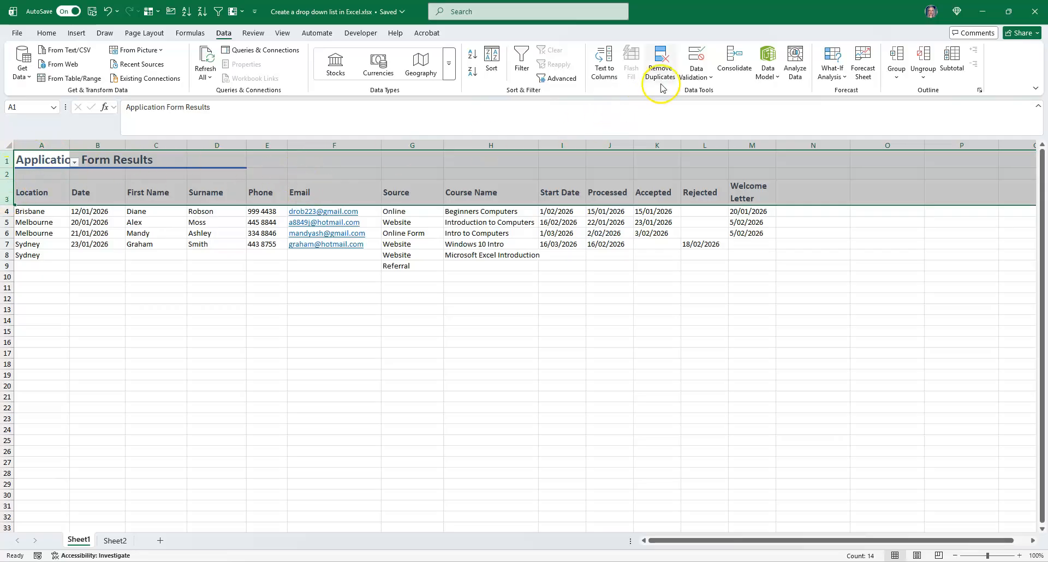
click(697, 57)
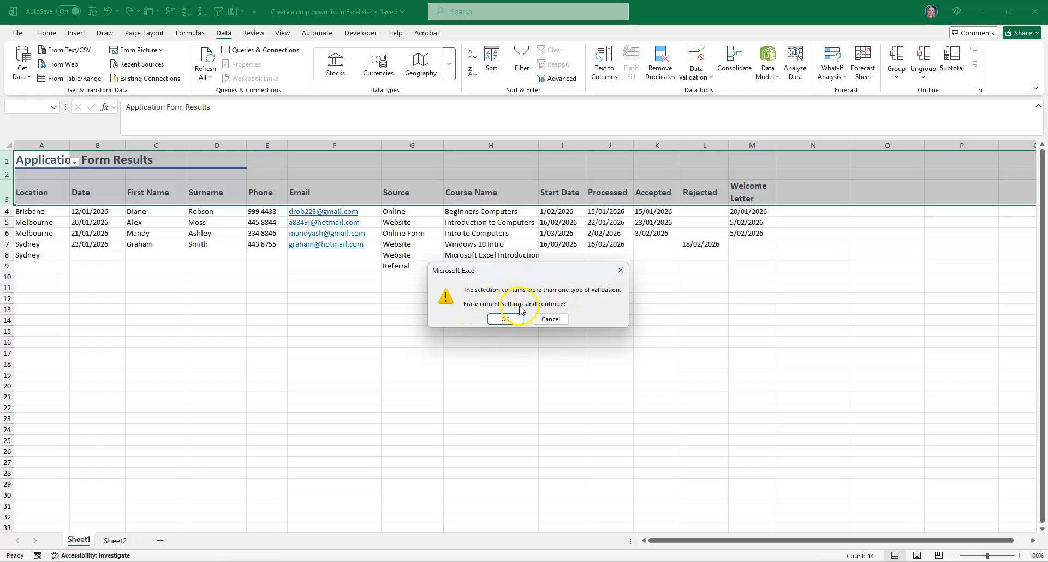
click(506, 320)
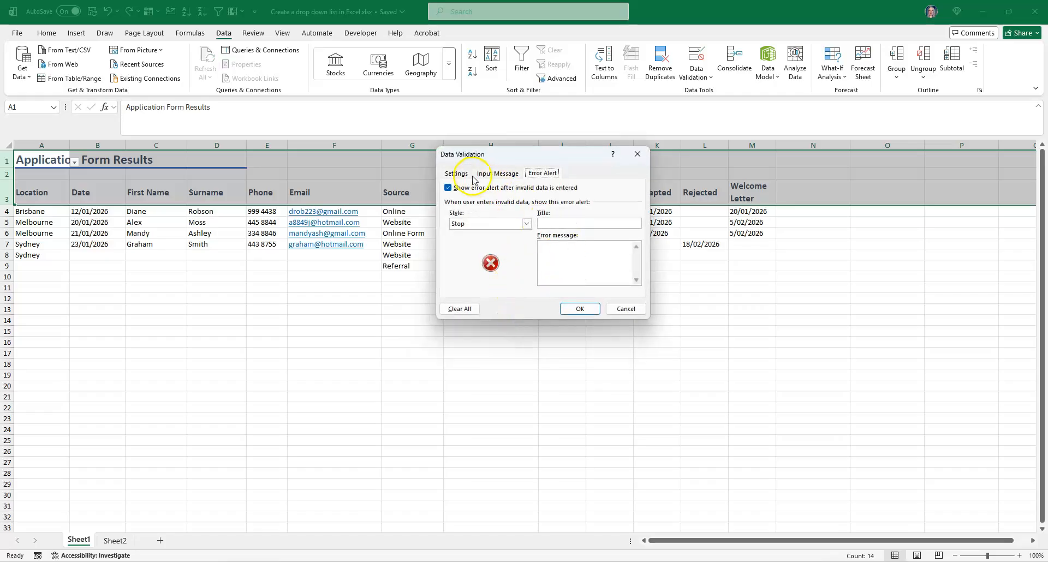
click(455, 173)
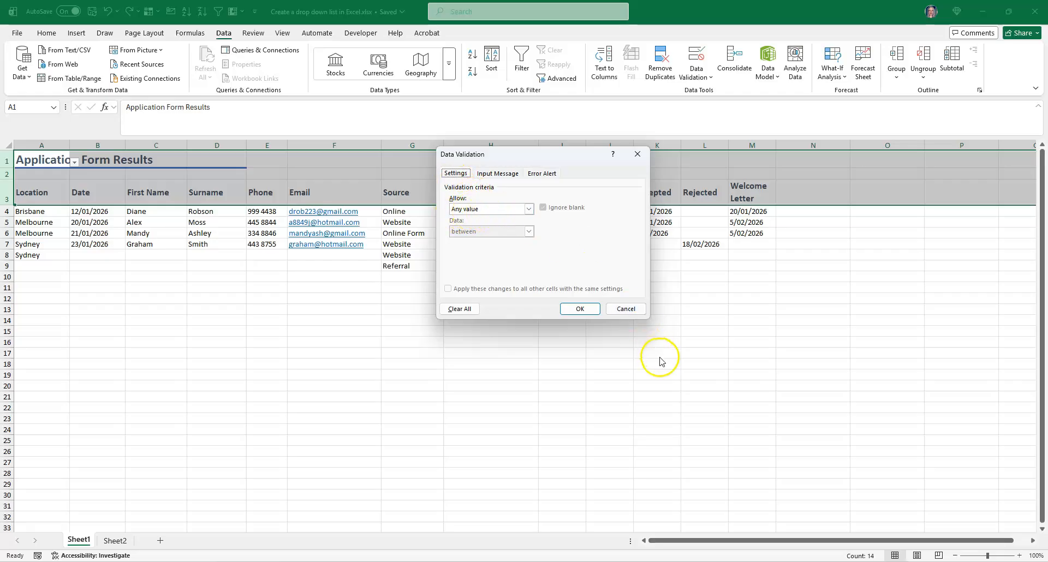
click(589, 314)
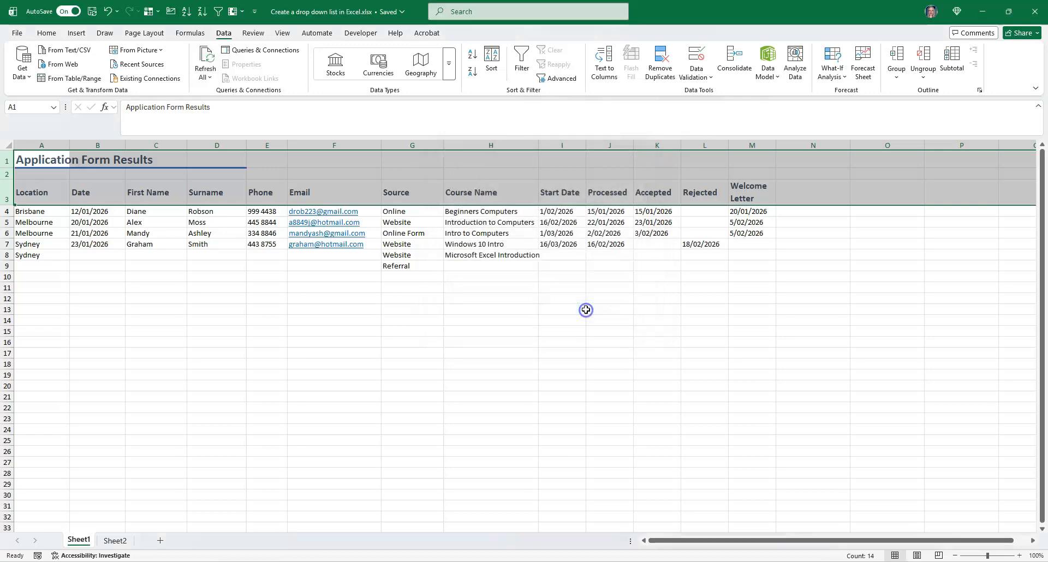
Check the Course Name and Source columns for drop-downs in the heading rows and in the entry cells below.
click(524, 222)
click(543, 223)
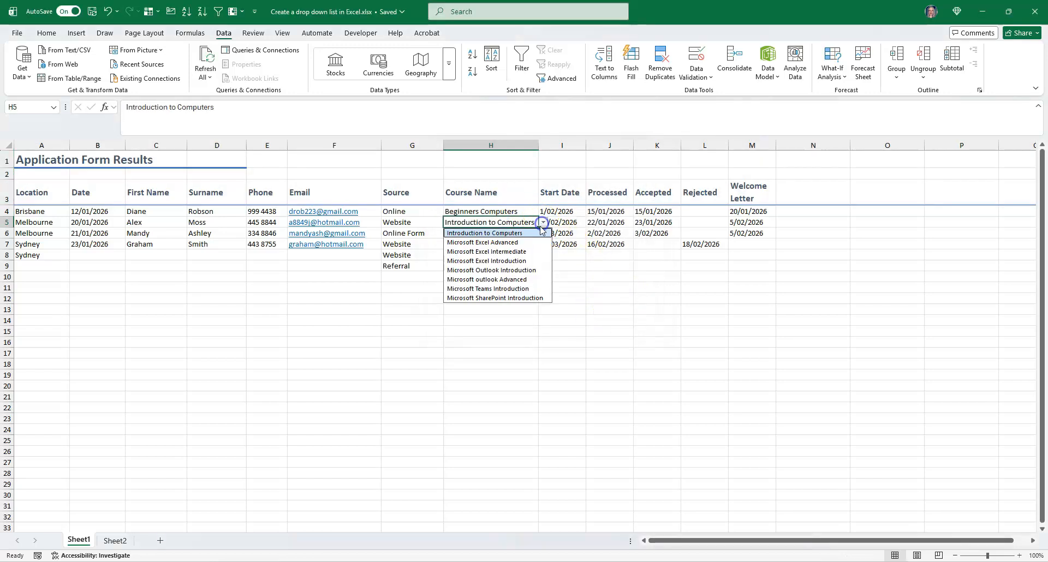
click(494, 194)
click(515, 173)
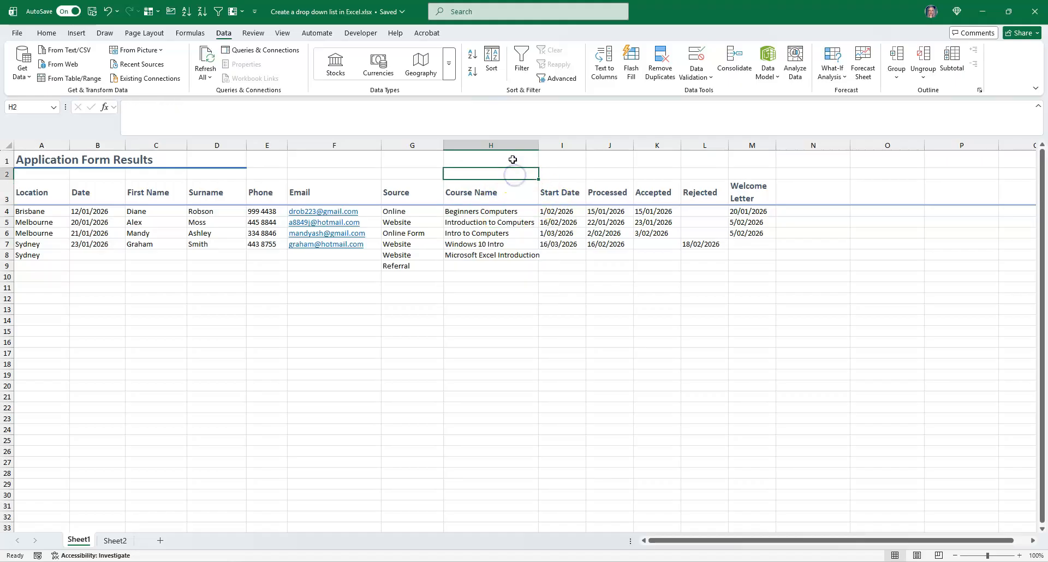
click(513, 190)
click(507, 166)
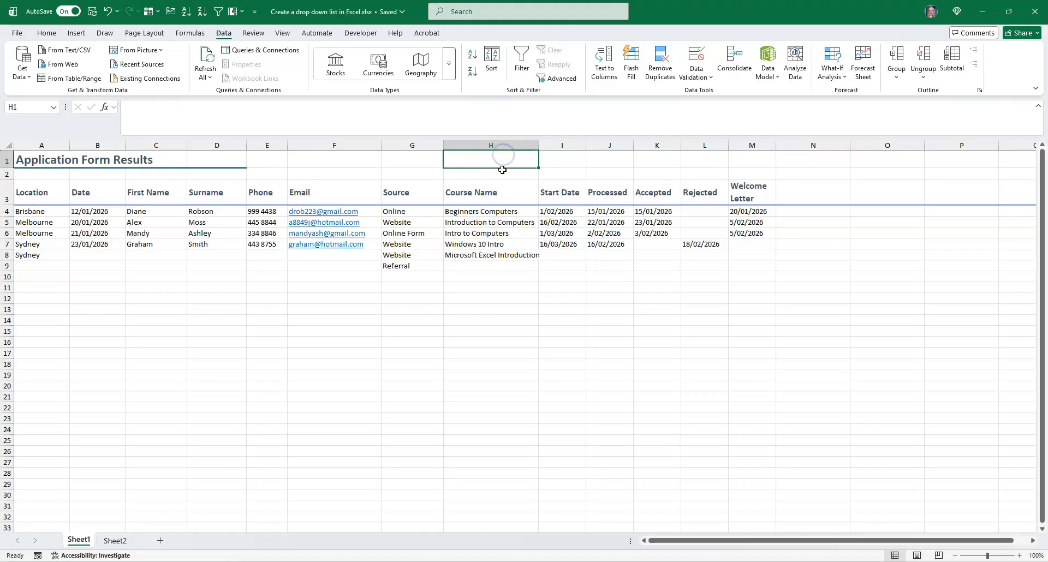
click(406, 180)
click(418, 175)
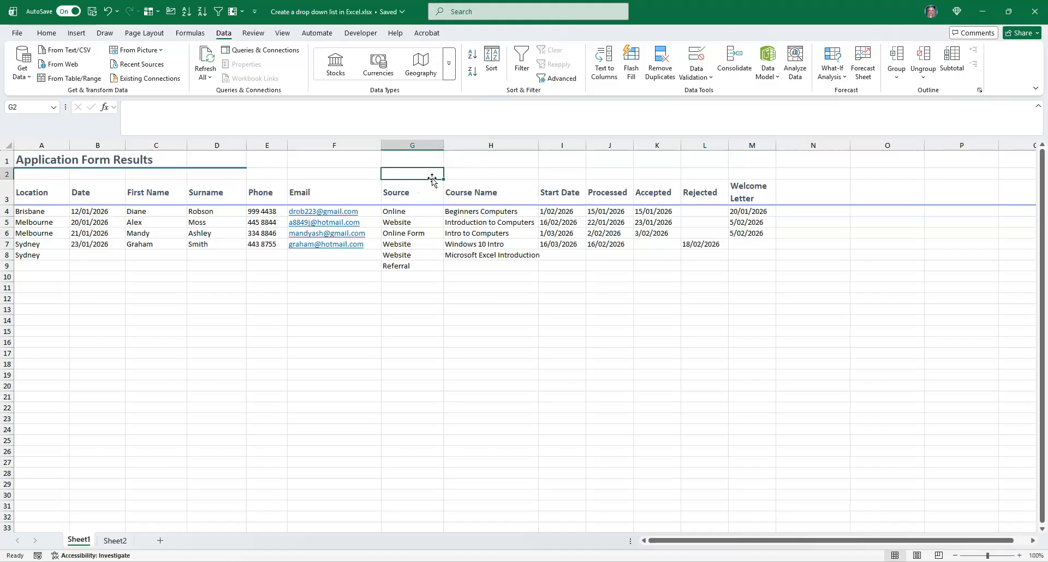
click(490, 264)
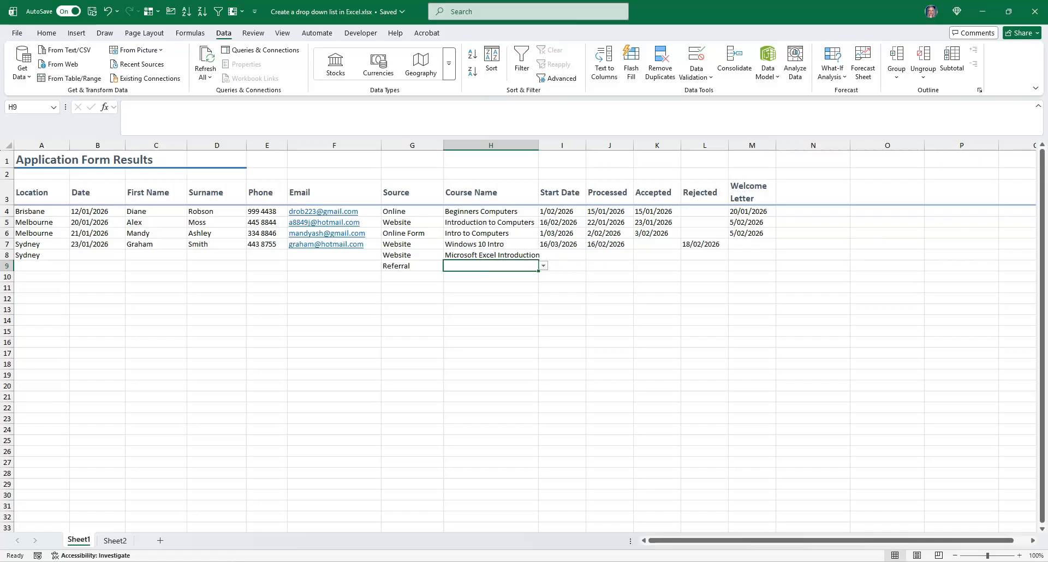